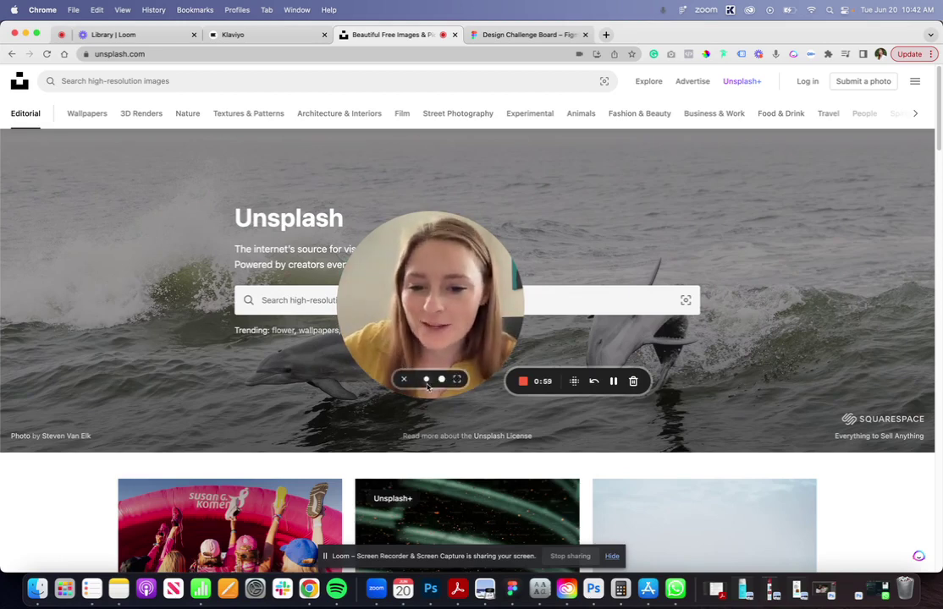
- Download the potted-plant photo from Unsplash to Downloads
left_click(428, 381)
left_click_drag(426, 372, 93, 499)
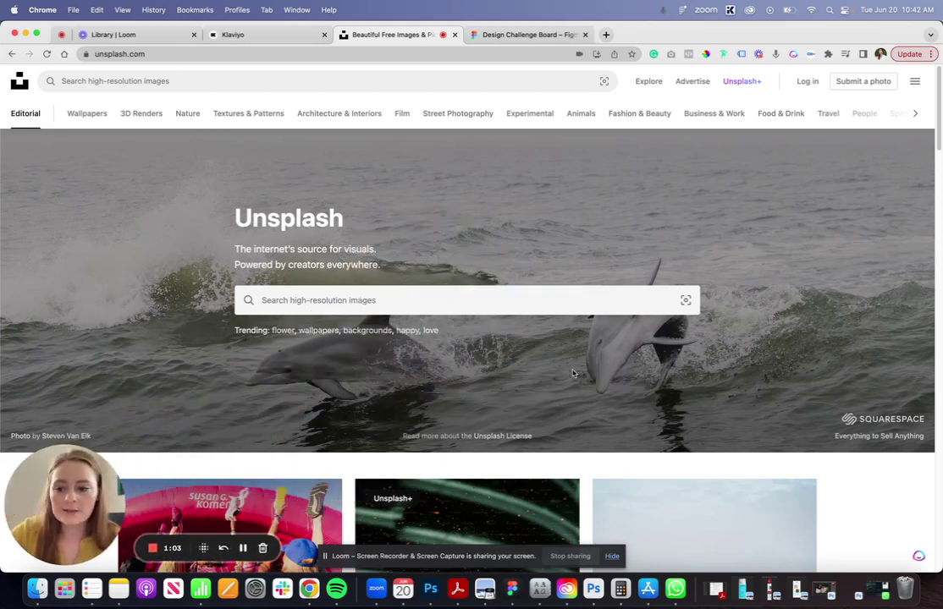
scroll(525, 381, "down", 10)
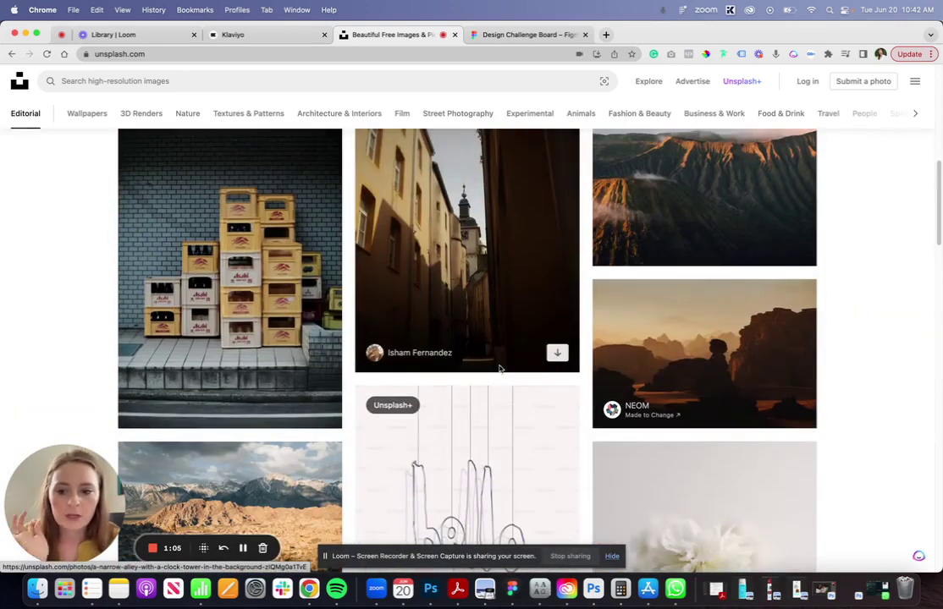
scroll(499, 369, "down", 3)
scroll(496, 370, "down", 15)
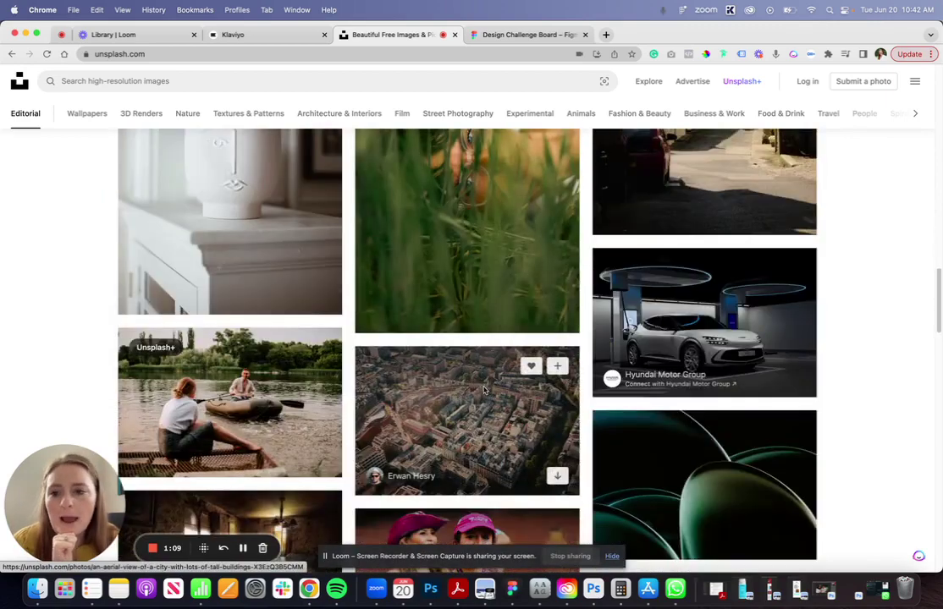
scroll(473, 387, "up", 3)
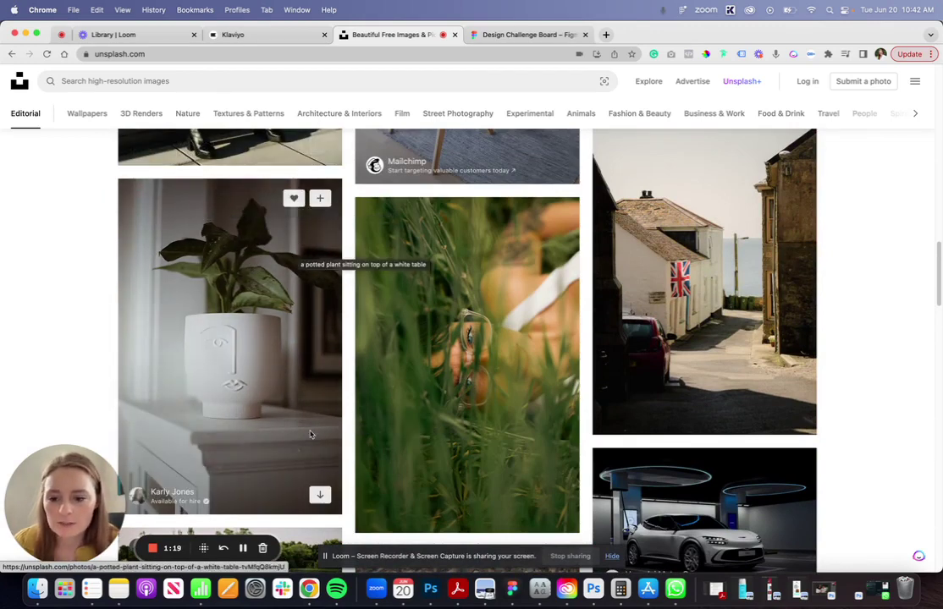
left_click(320, 495)
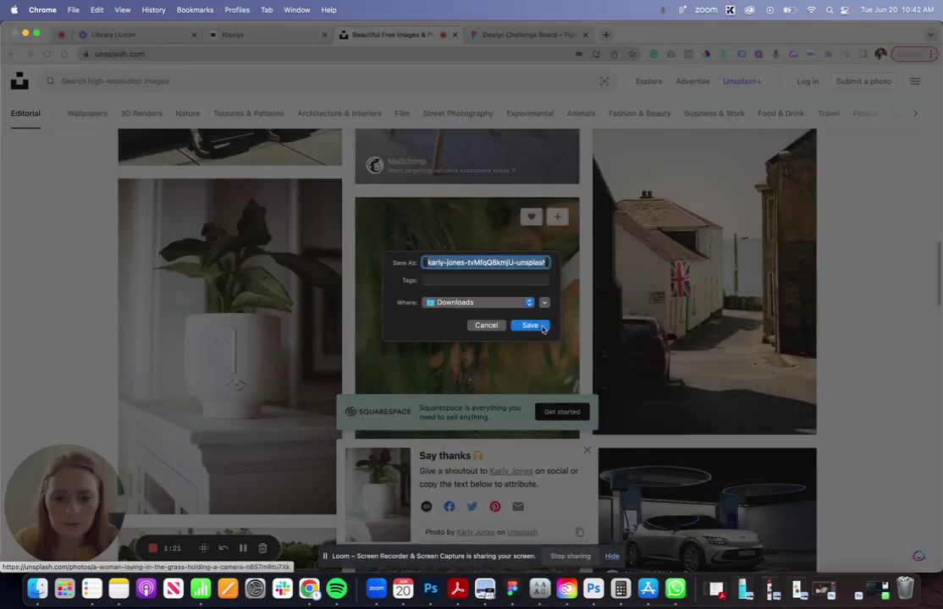
key("Return")
- Download the mountain-hiker photo to Downloads
scroll(673, 316, "down", 3)
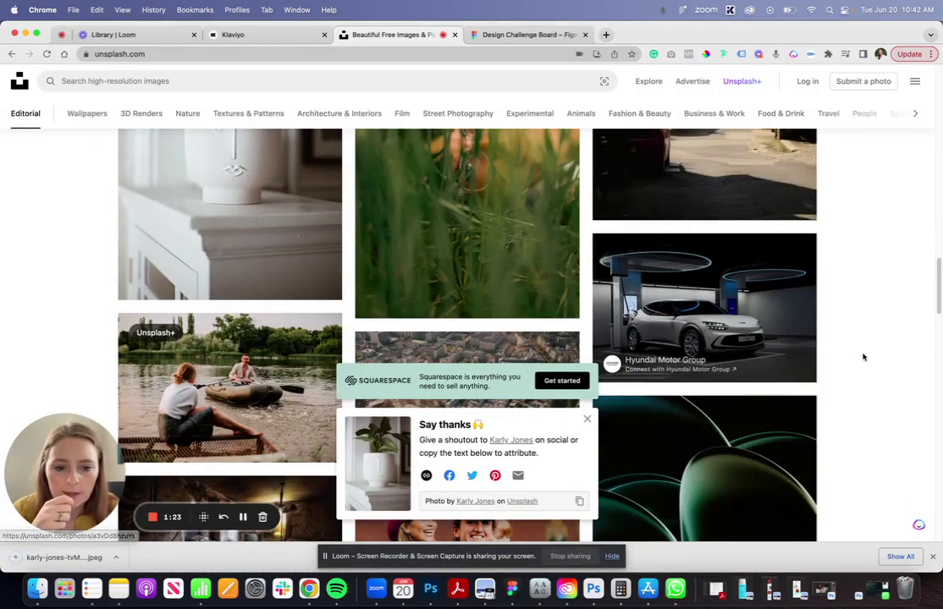
scroll(716, 295, "down", 2)
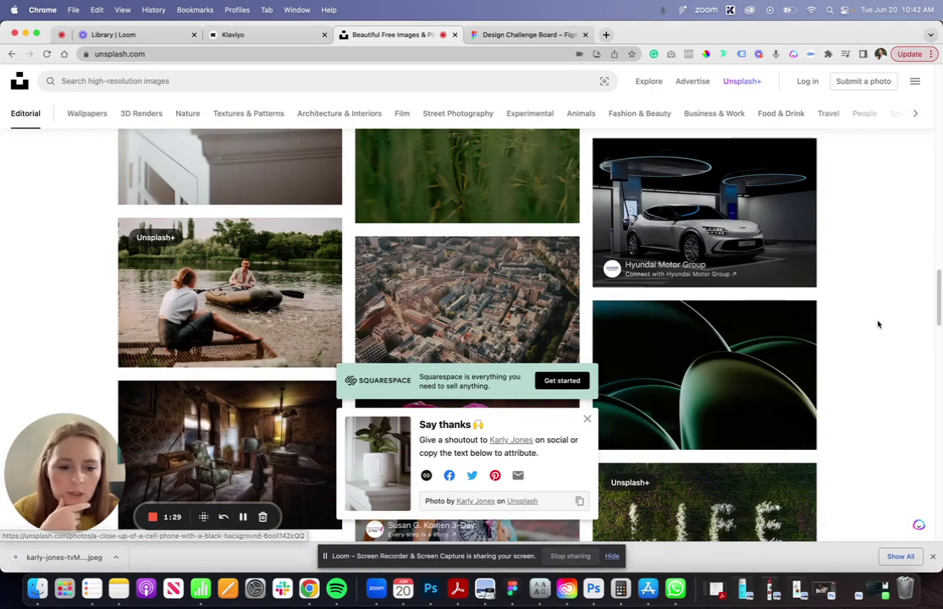
scroll(880, 325, "down", 5)
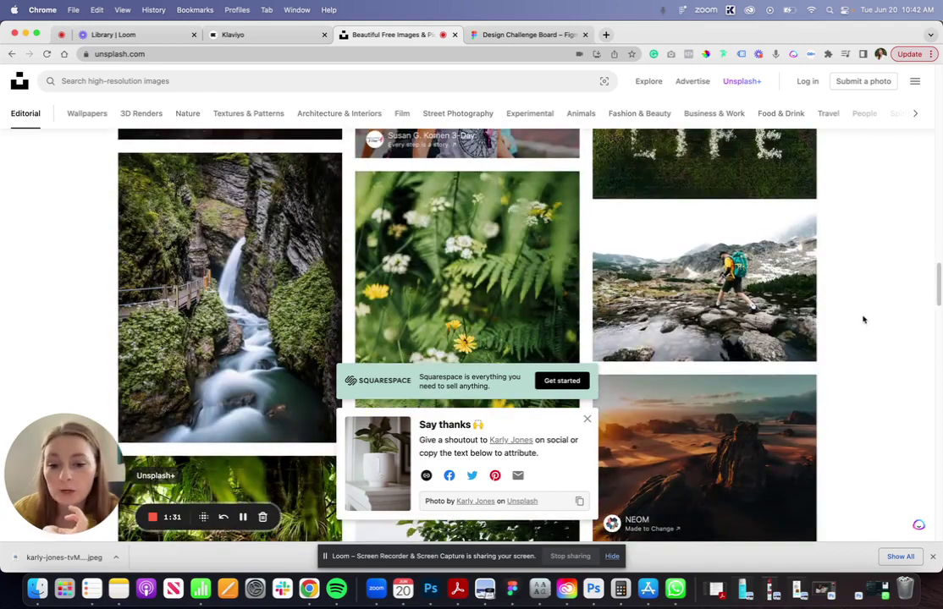
scroll(851, 317, "down", 1)
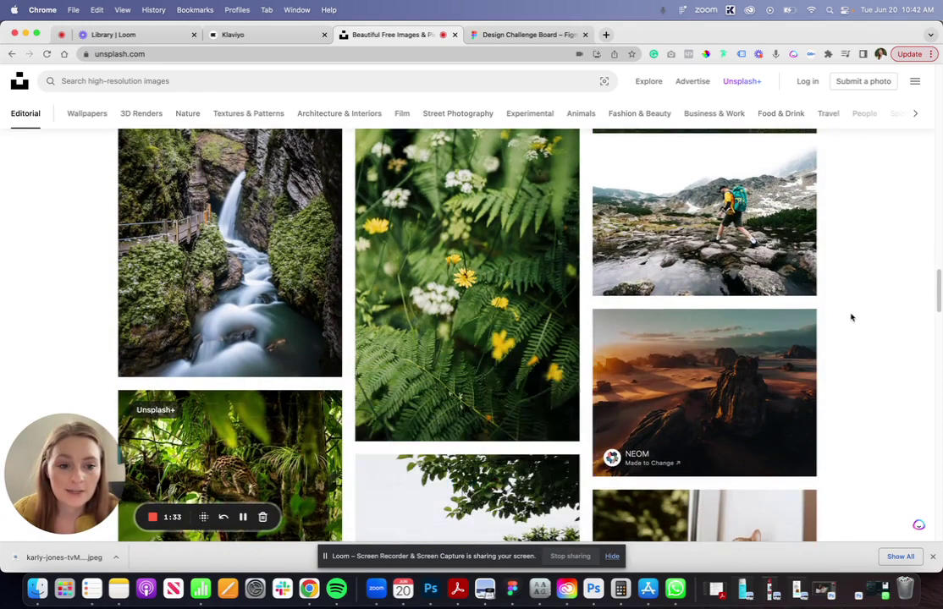
scroll(852, 317, "up", 1)
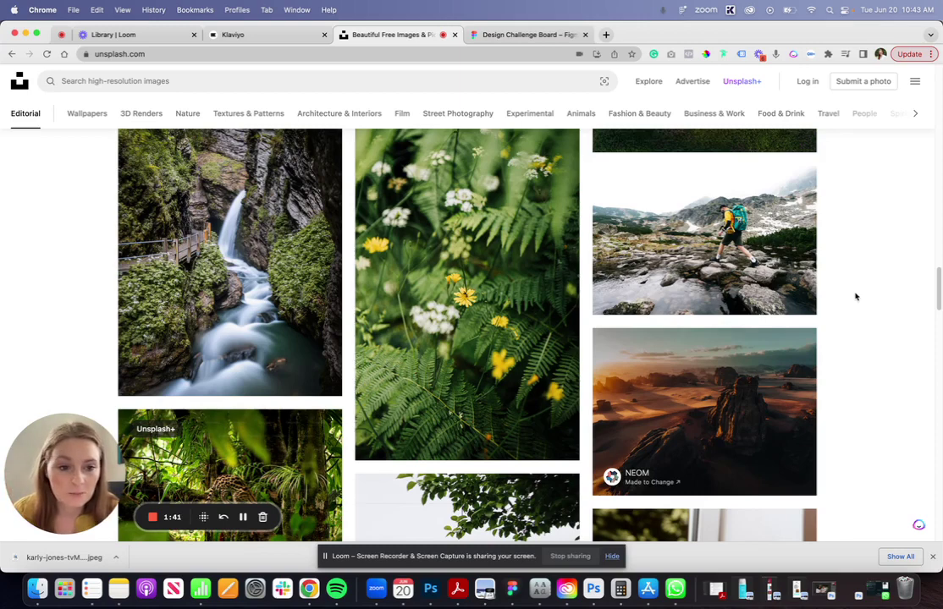
left_click(794, 293)
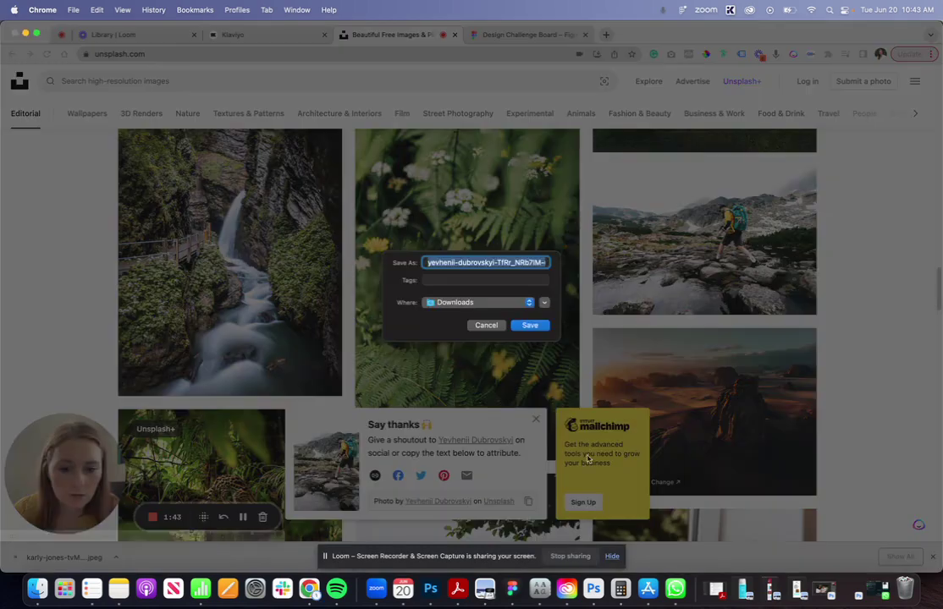
key("Return")
- Download the vending-machine photo to Downloads as a JPEG
scroll(689, 337, "down", 5)
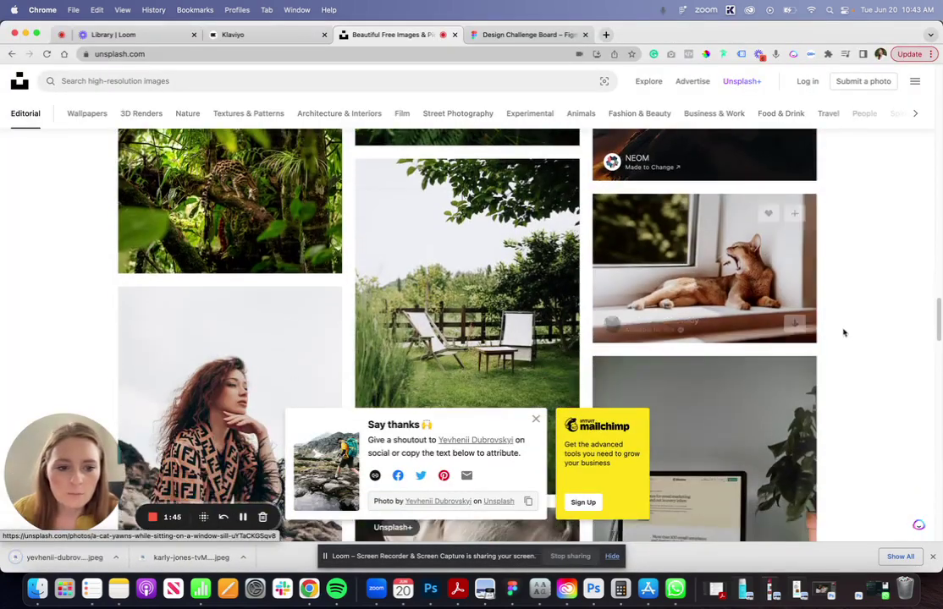
scroll(852, 333, "down", 10)
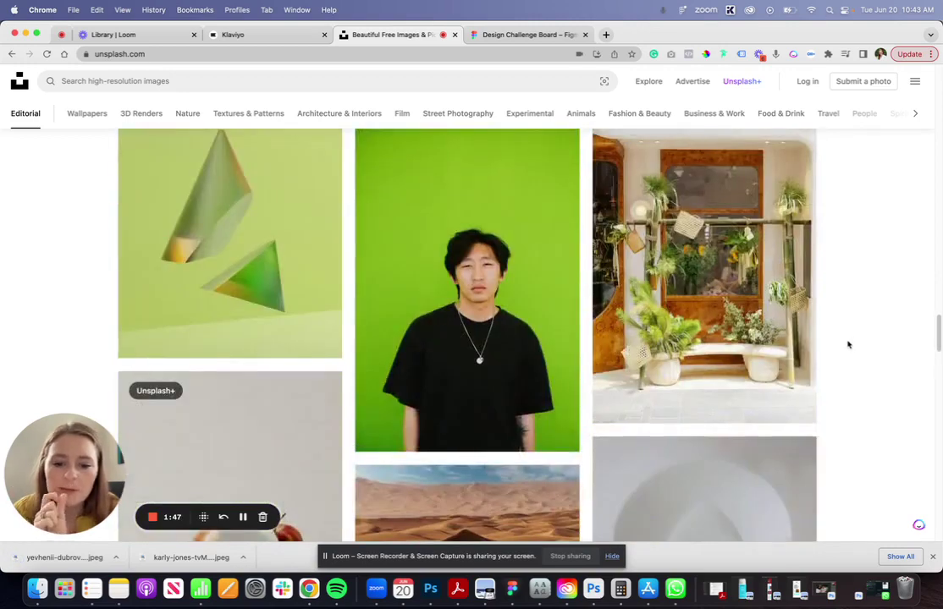
scroll(842, 344, "down", 10)
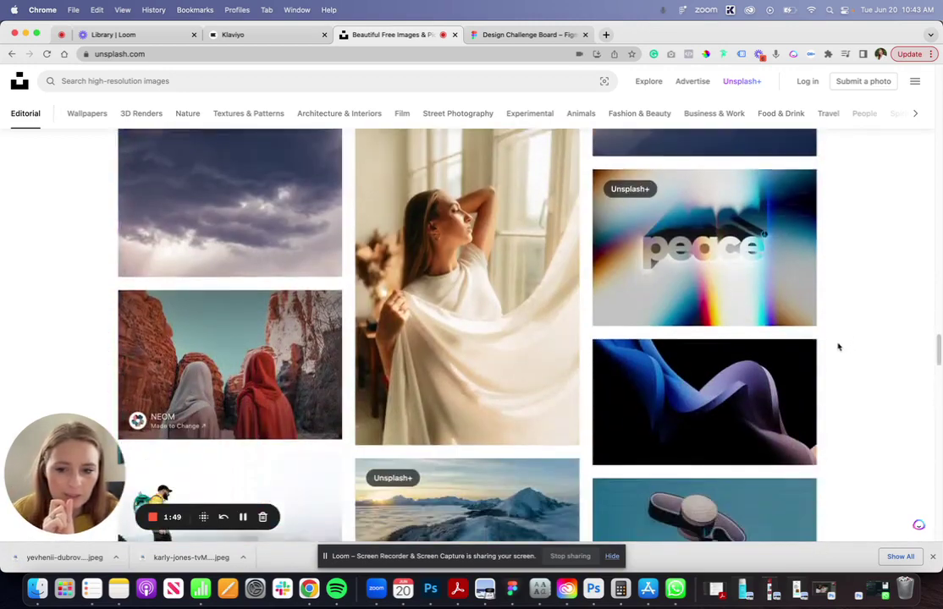
scroll(837, 346, "down", 10)
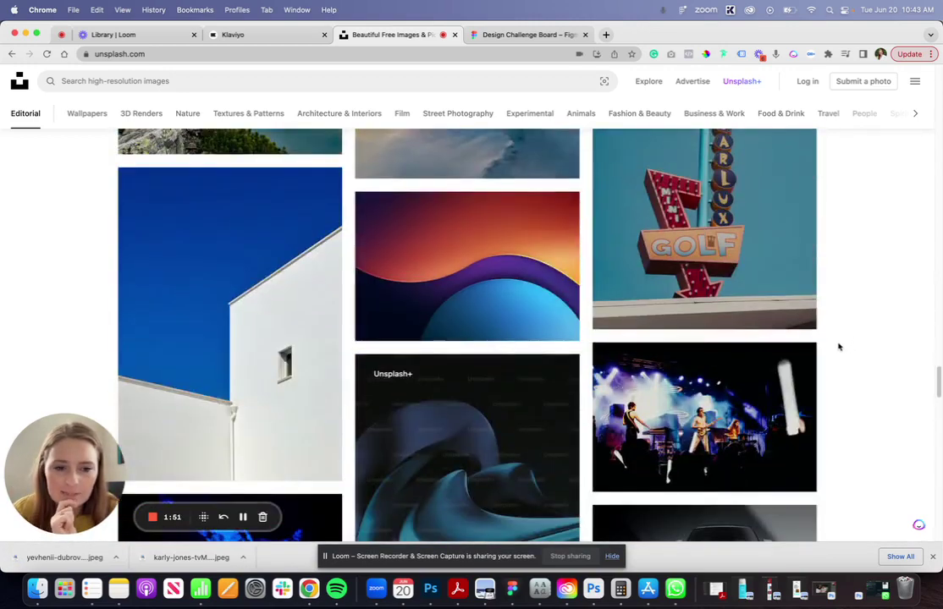
scroll(840, 346, "down", 10)
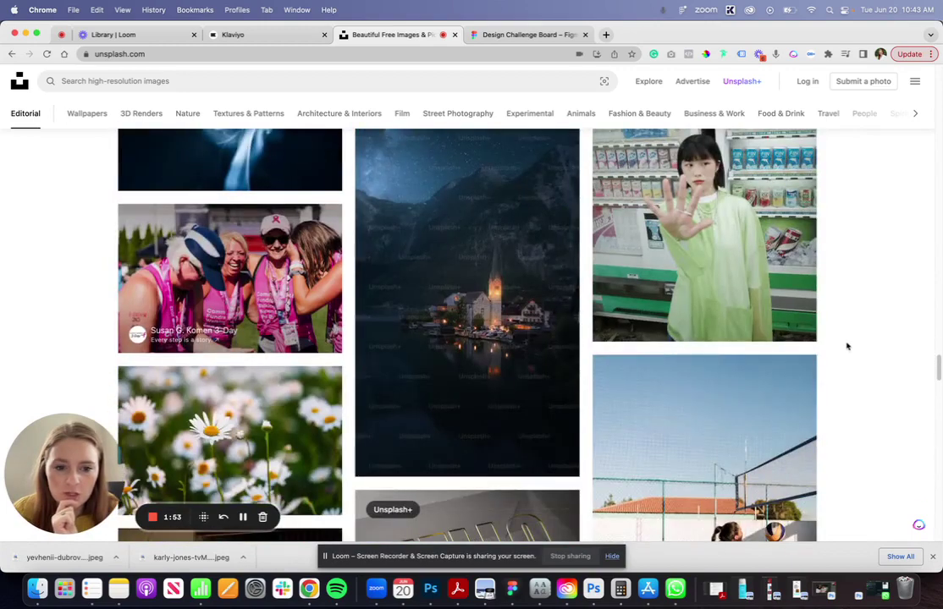
scroll(846, 346, "up", 2)
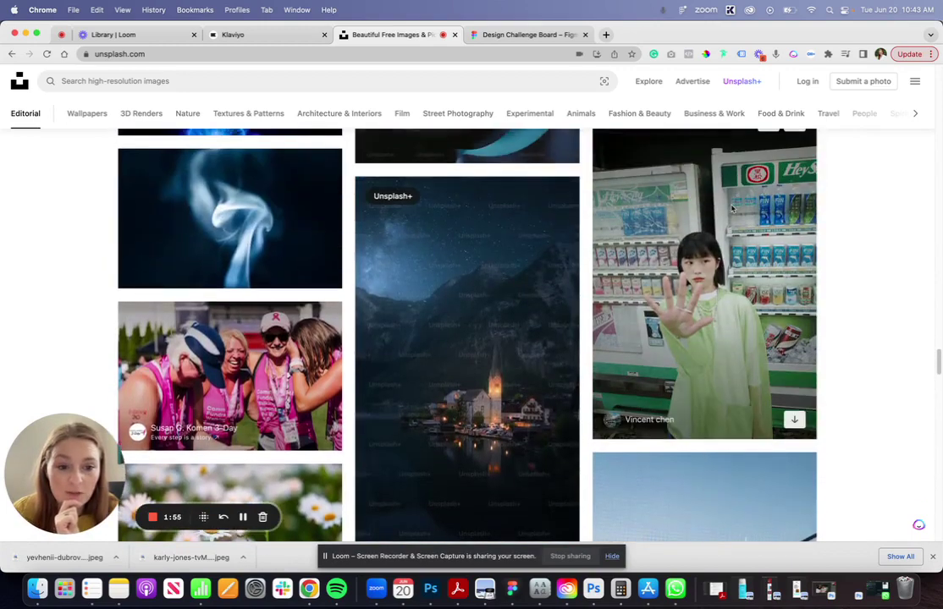
scroll(763, 366, "up", 2)
scroll(762, 365, "down", 1)
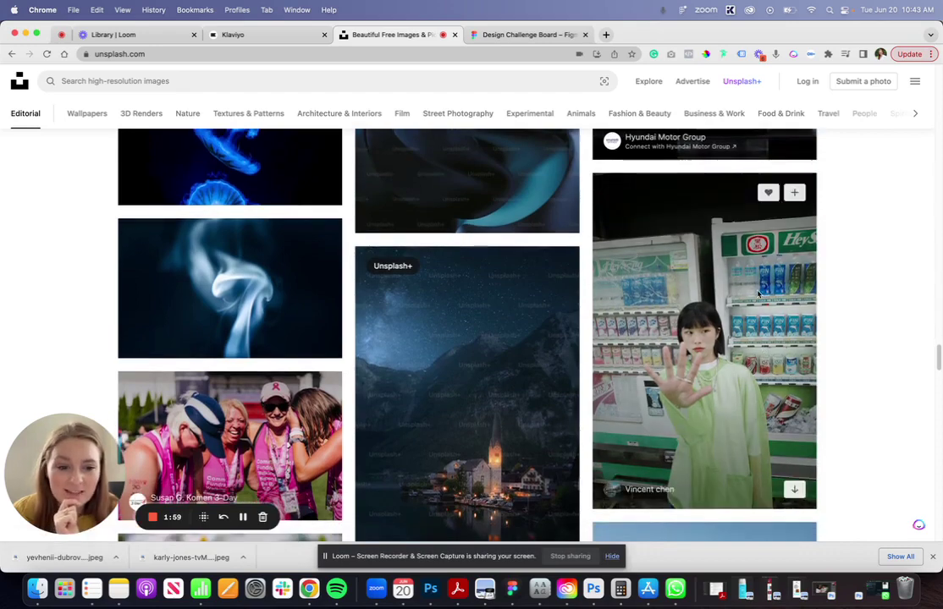
left_click(793, 489)
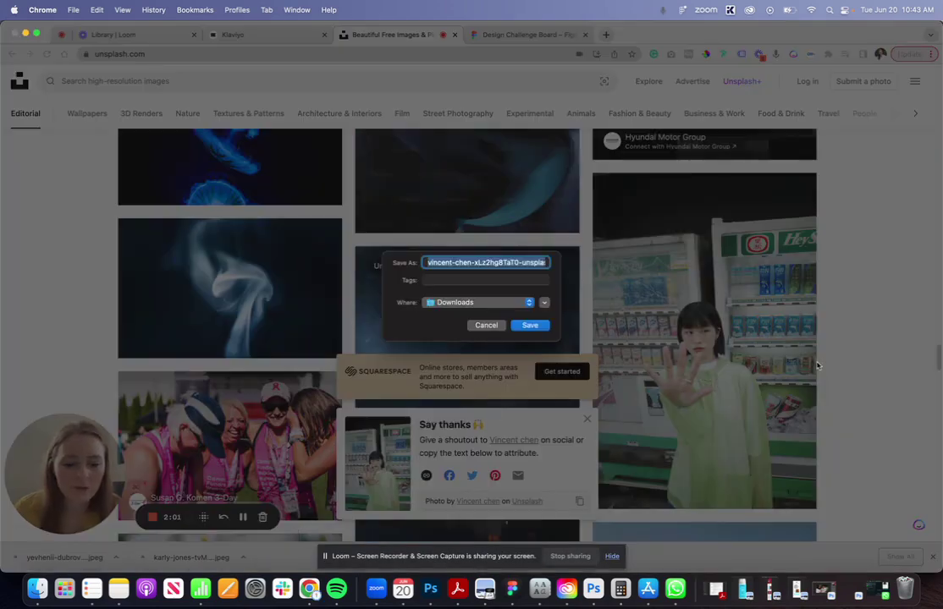
key("Return")
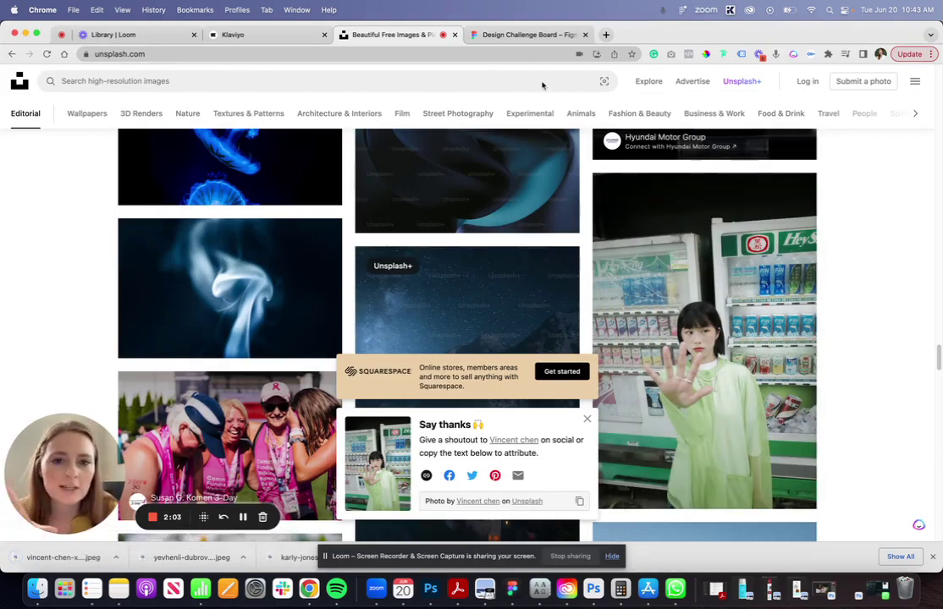
- Paste the hiker photo into Frame 2, resize it and place it behind the headline text
left_click(503, 37)
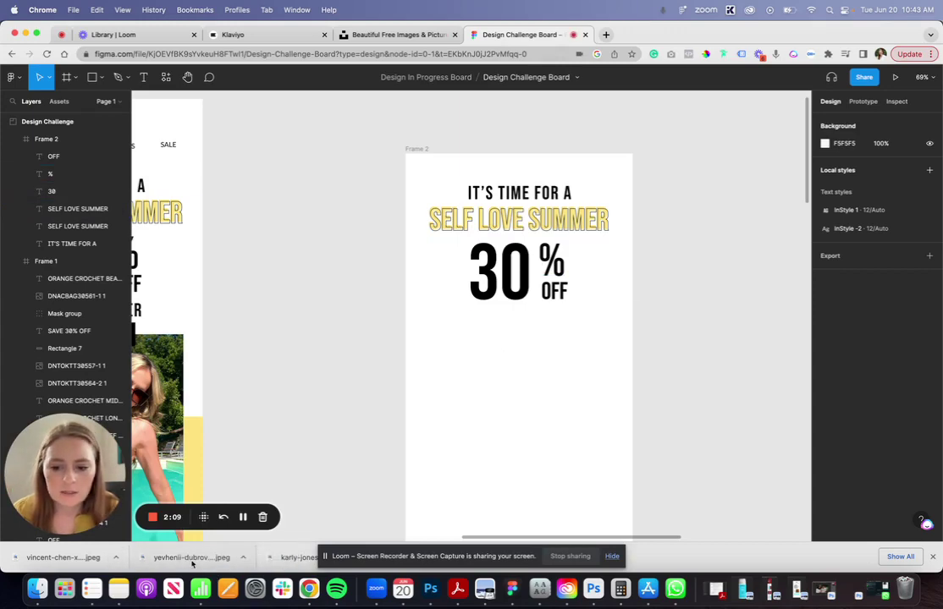
key("super+v")
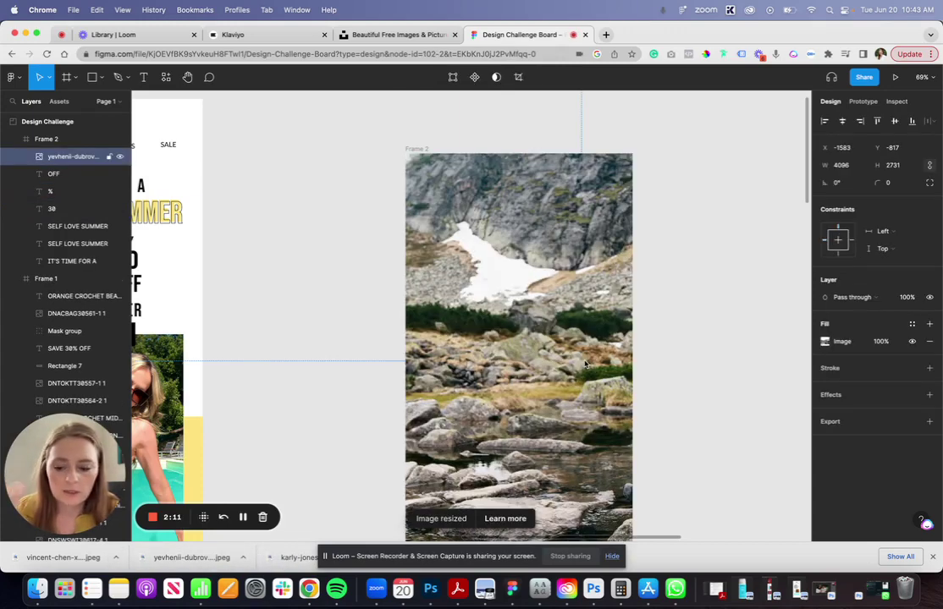
scroll(571, 297, "up", 5)
scroll(571, 297, "down", 5)
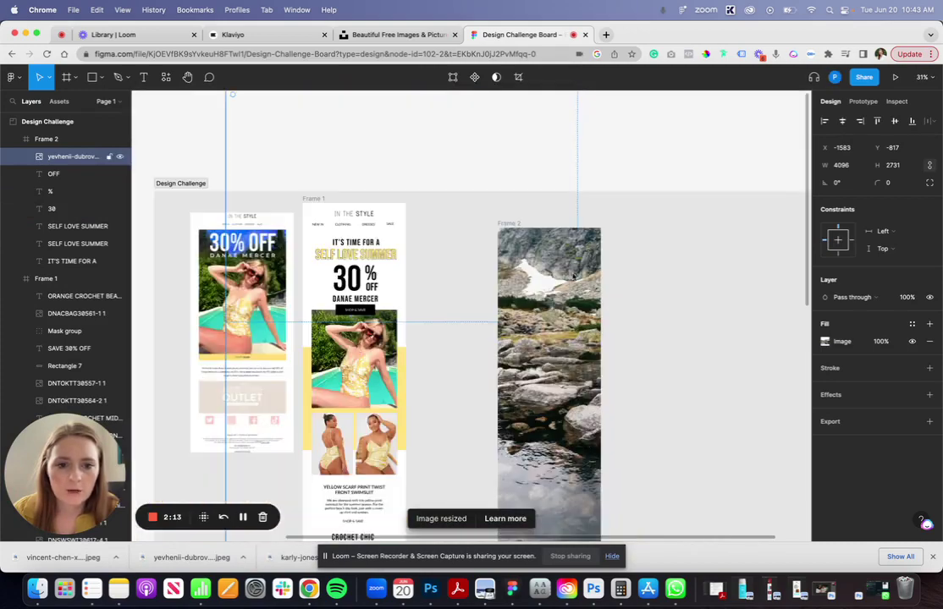
left_click_drag(272, 103, 470, 231)
scroll(470, 231, "up", 5)
scroll(580, 364, "down", 4)
left_click_drag(600, 461, 600, 303)
key("super+z")
key("super+z")
key("super+z")
key("super+z")
key("super+bracketleft")
key("super+bracketleft")
key("super+bracketleft")
key("super+bracketleft")
key("super+bracketleft")
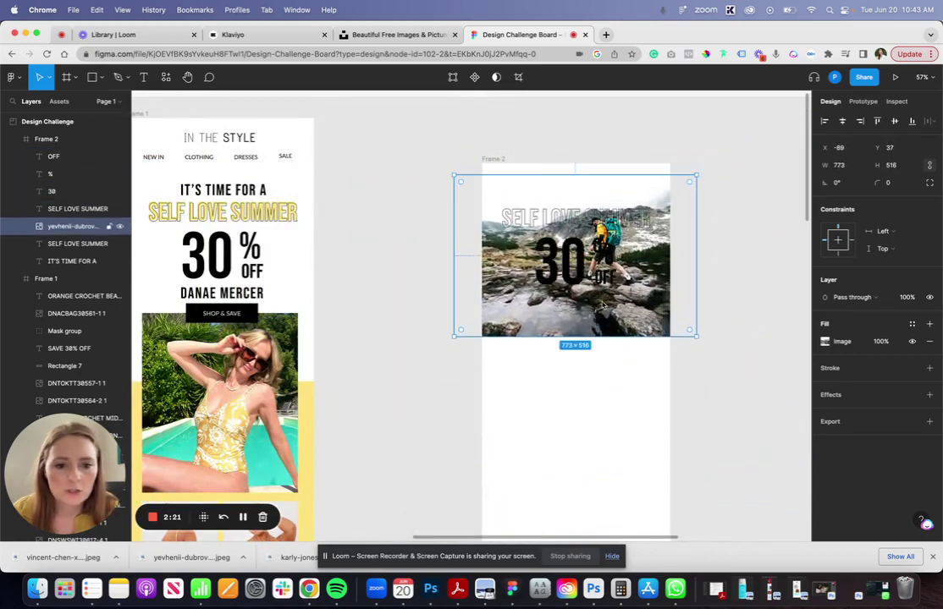
left_click_drag(602, 304, 631, 396)
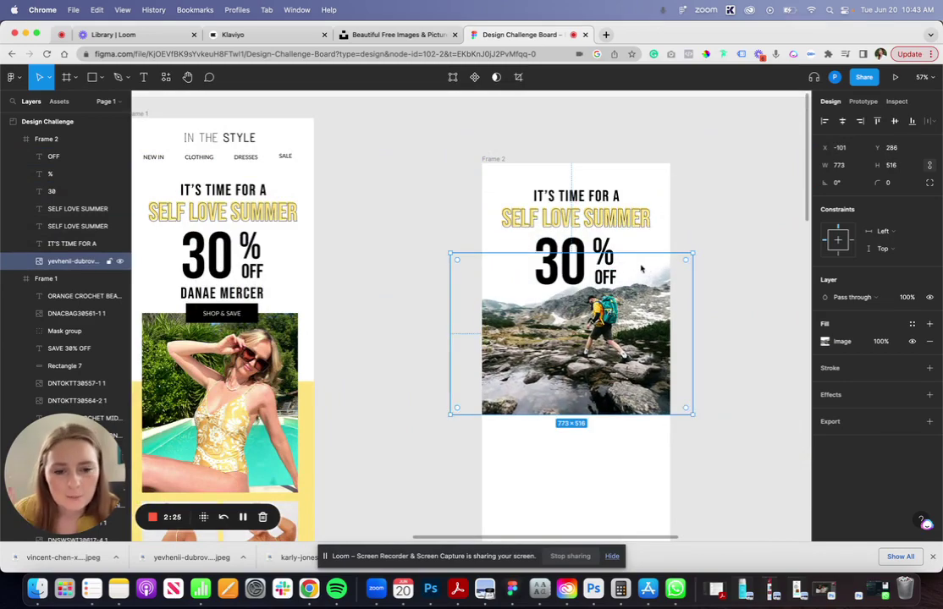
- Review the layout, then delete the hiker photo from Frame 2 and select all layers
left_click(687, 256)
scroll(687, 256, "up", 5)
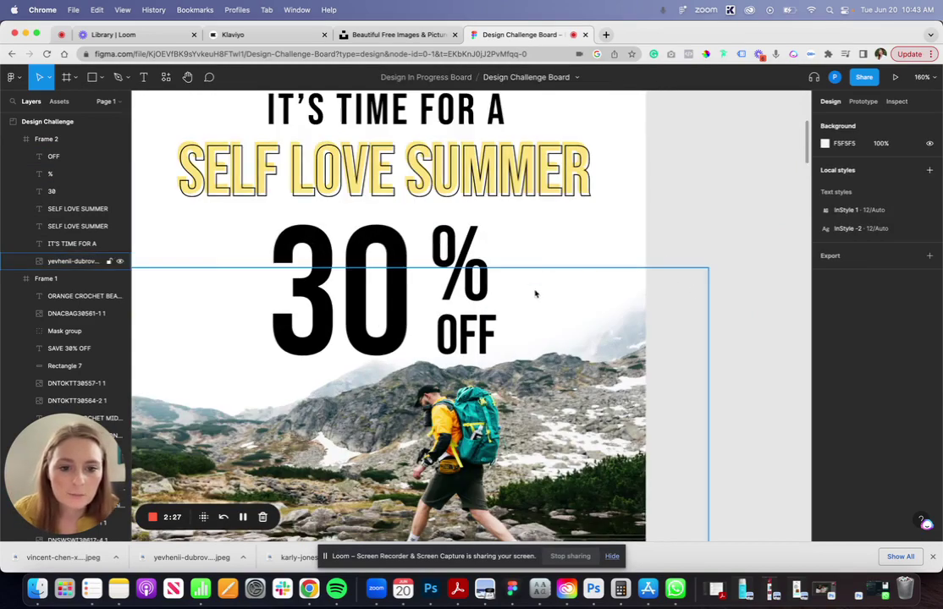
scroll(550, 330, "down", 5)
mouse_move(487, 356)
left_mouse_down()
mouse_move(486, 397)
mouse_move(487, 368)
left_mouse_up()
left_click(639, 238)
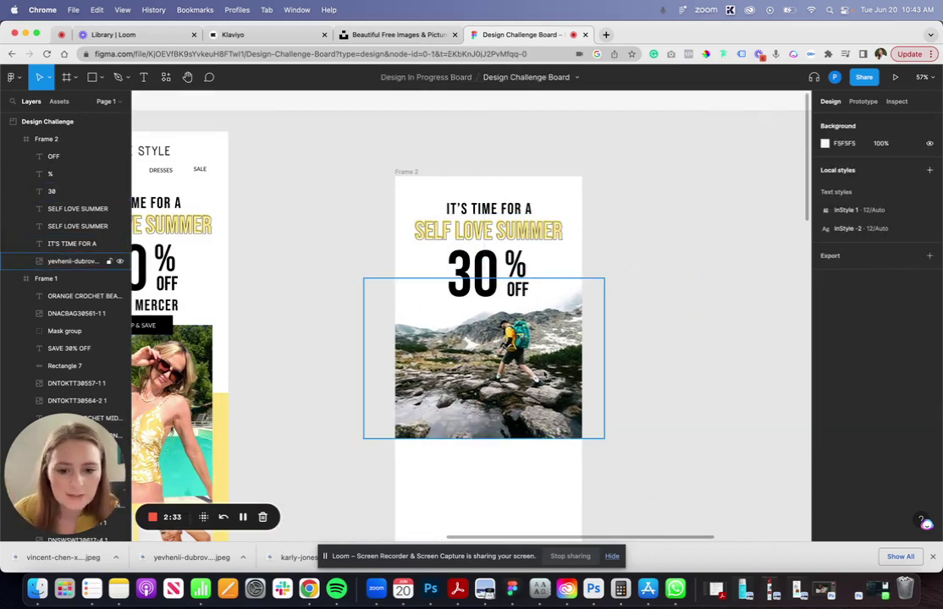
left_click(72, 261)
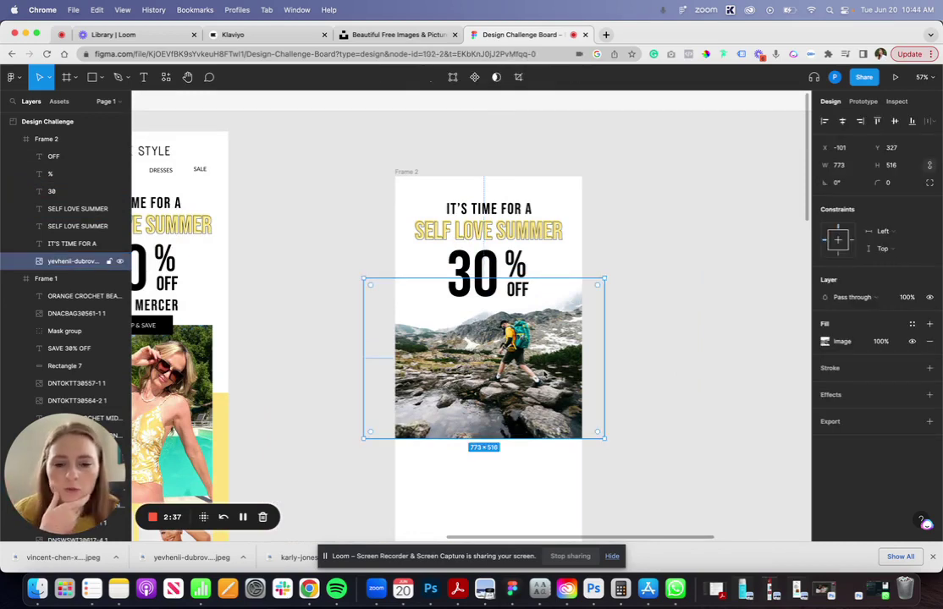
left_click(646, 280)
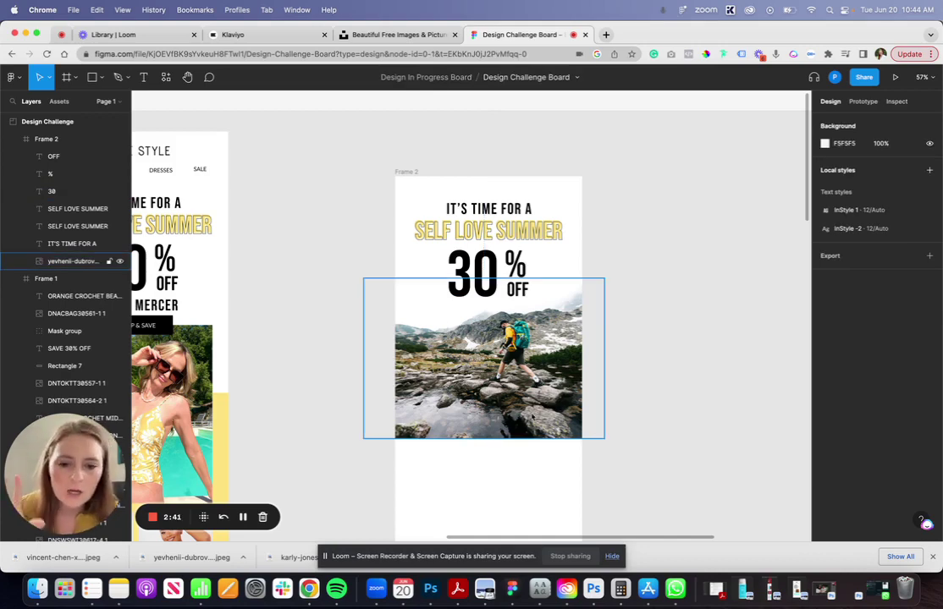
left_click(71, 261)
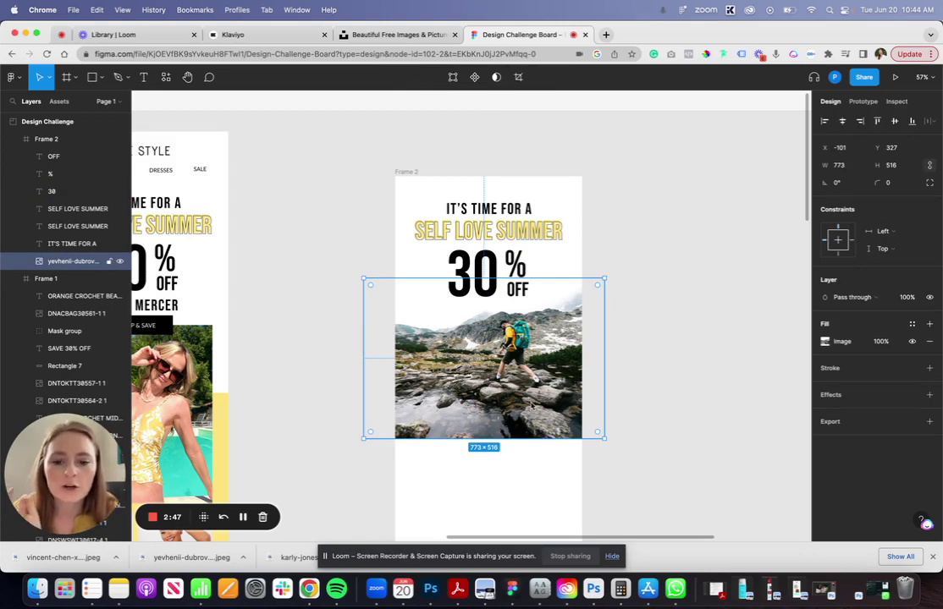
key("Delete")
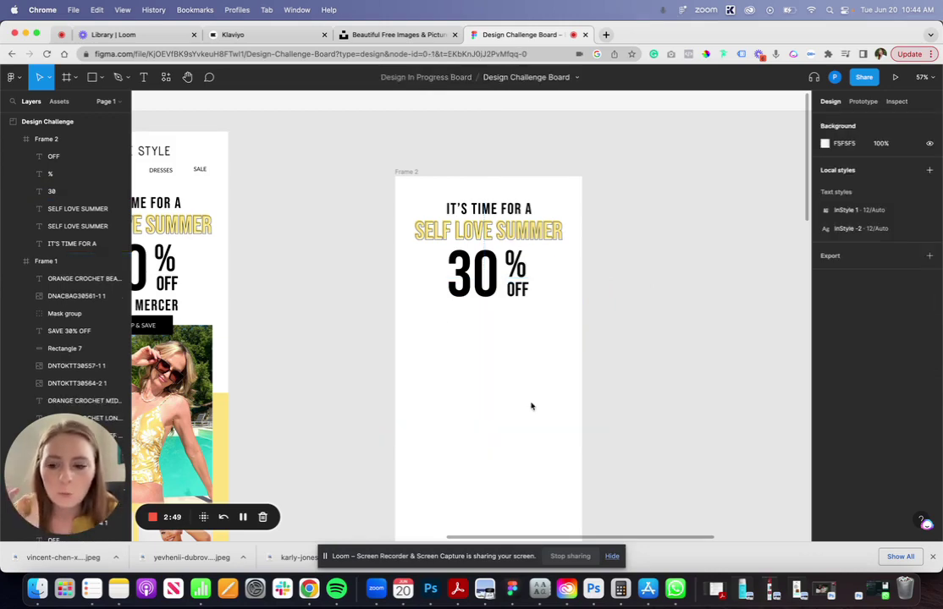
key("super+a")
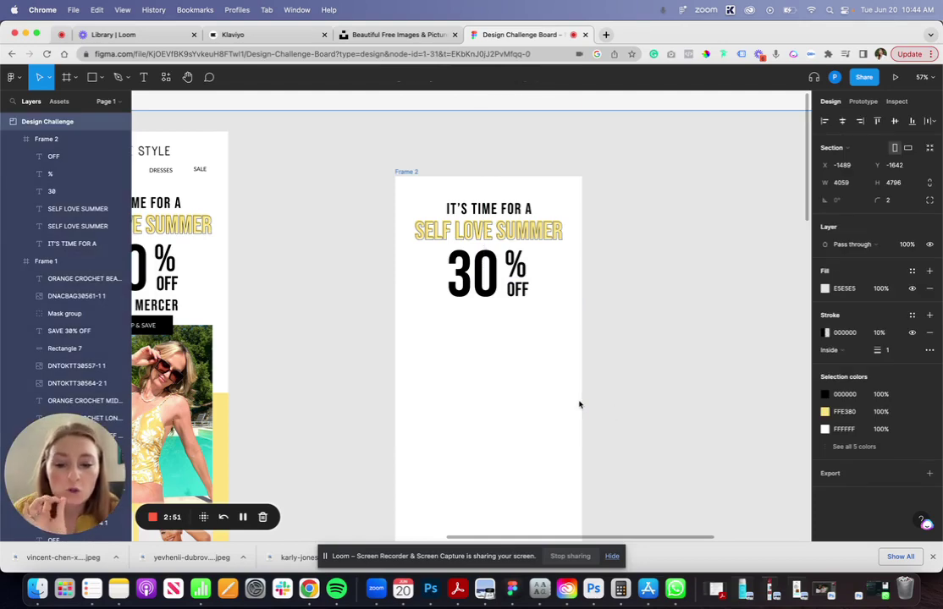
- Clear the Figma selection and view the 2720 × 4080 px potted-plant photo in Photoshop
key("Escape")
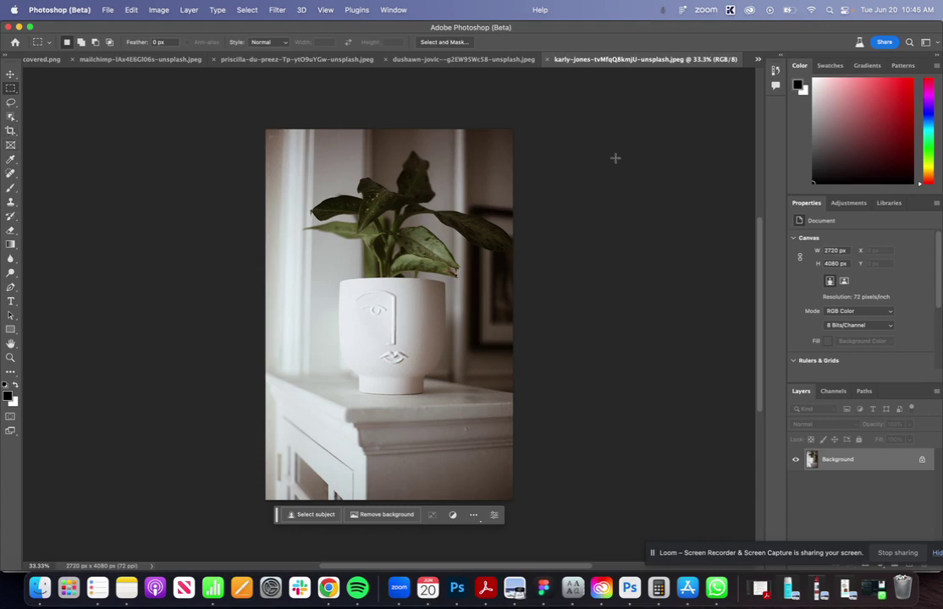
scroll(613, 160, "up", 3)
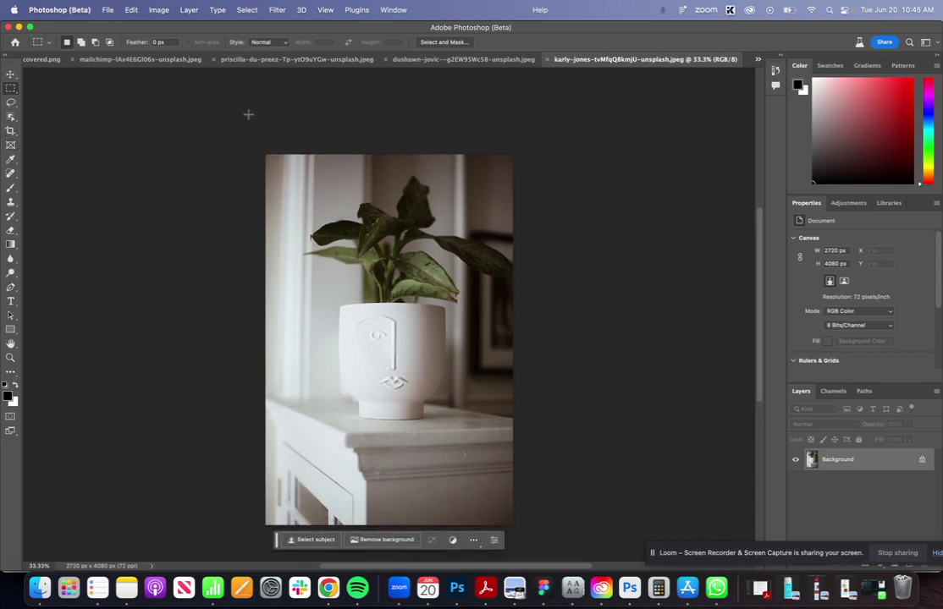
scroll(392, 140, "up", 2)
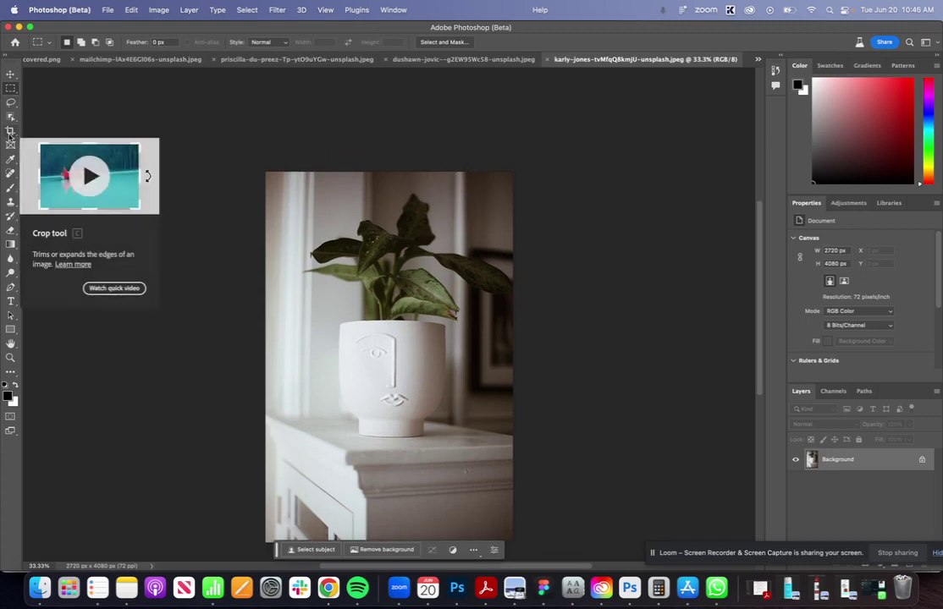
- Crop the plant photo's canvas upward to 2720 × 5962 px and marquee-select the new white area
left_click(10, 131)
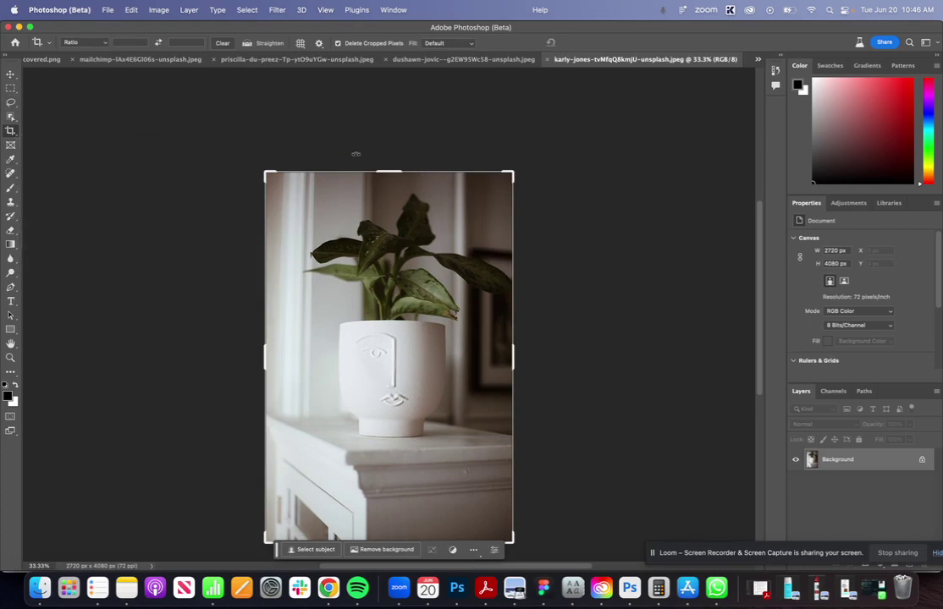
left_click_drag(389, 172, 398, 88)
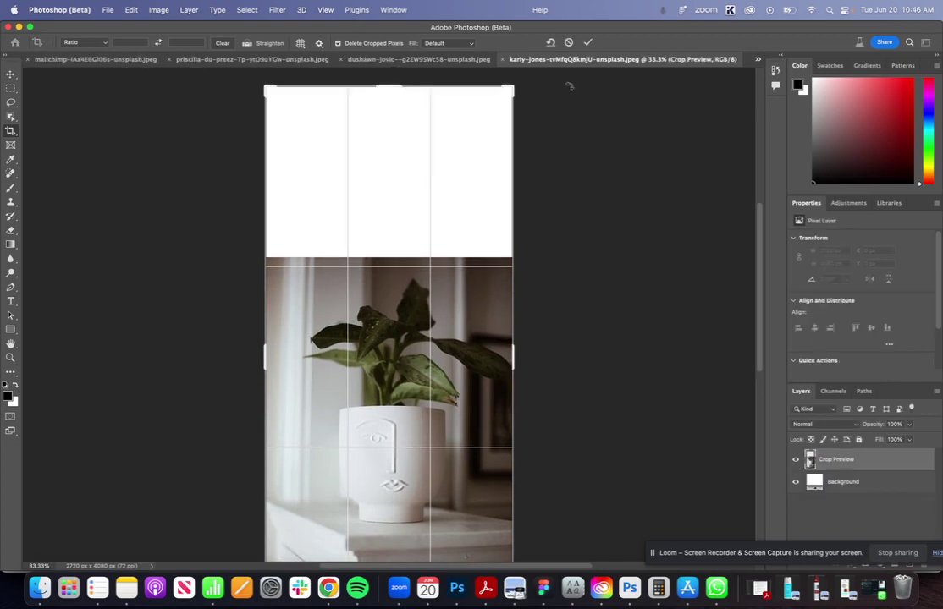
left_click(589, 43)
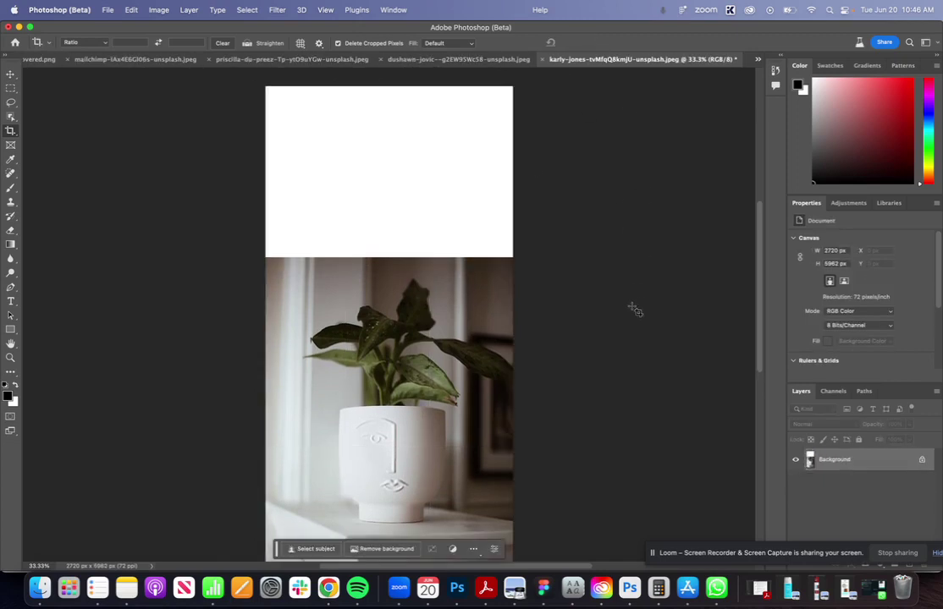
left_click(10, 88)
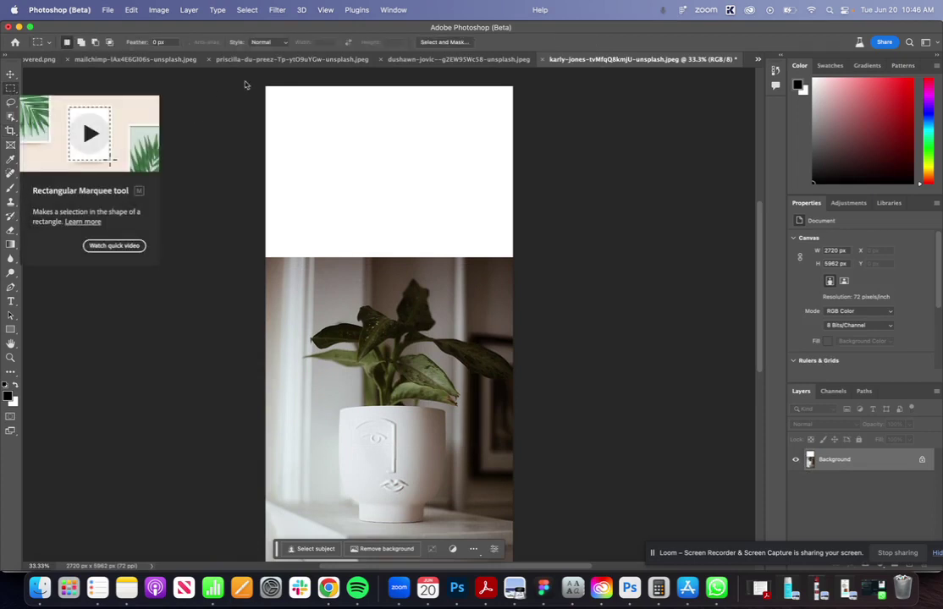
left_click_drag(266, 86, 516, 269)
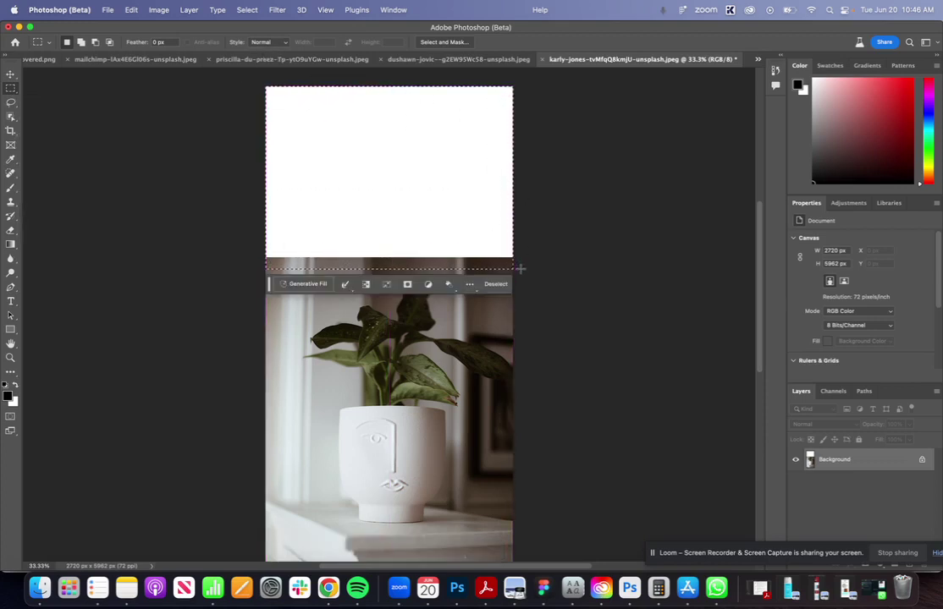
- Accept the AI terms and run Generative Fill with an empty prompt on the top area
left_click(303, 286)
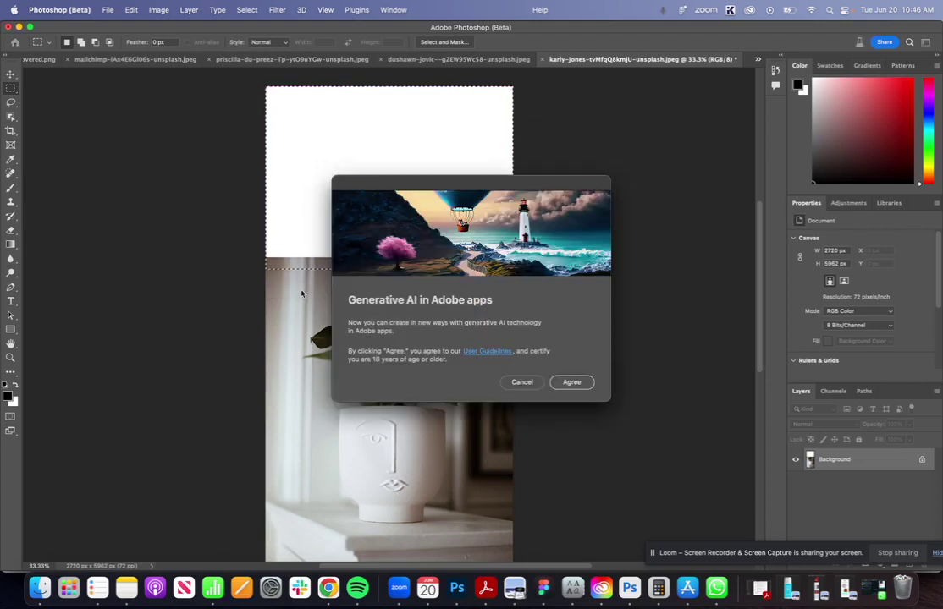
left_click(583, 383)
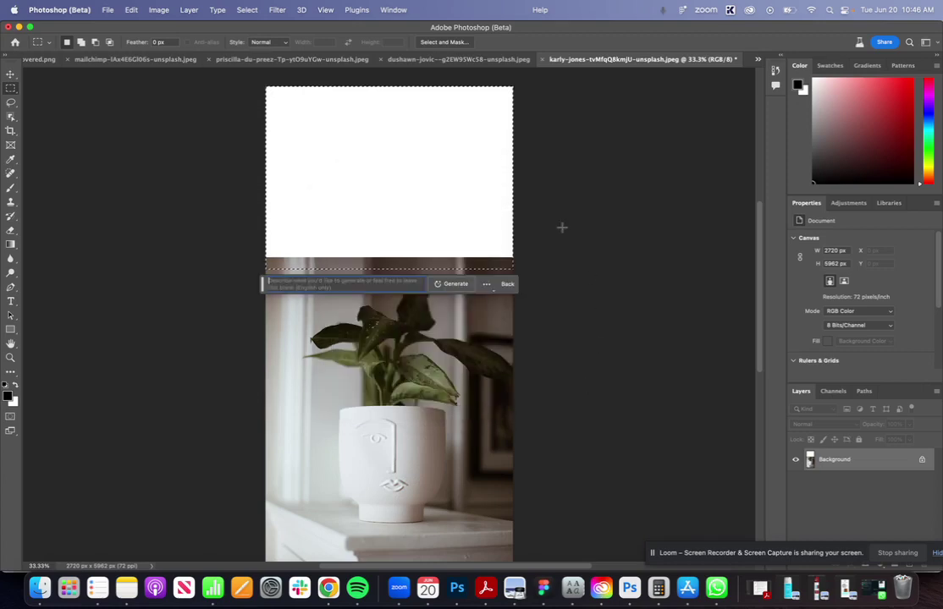
left_click(452, 285)
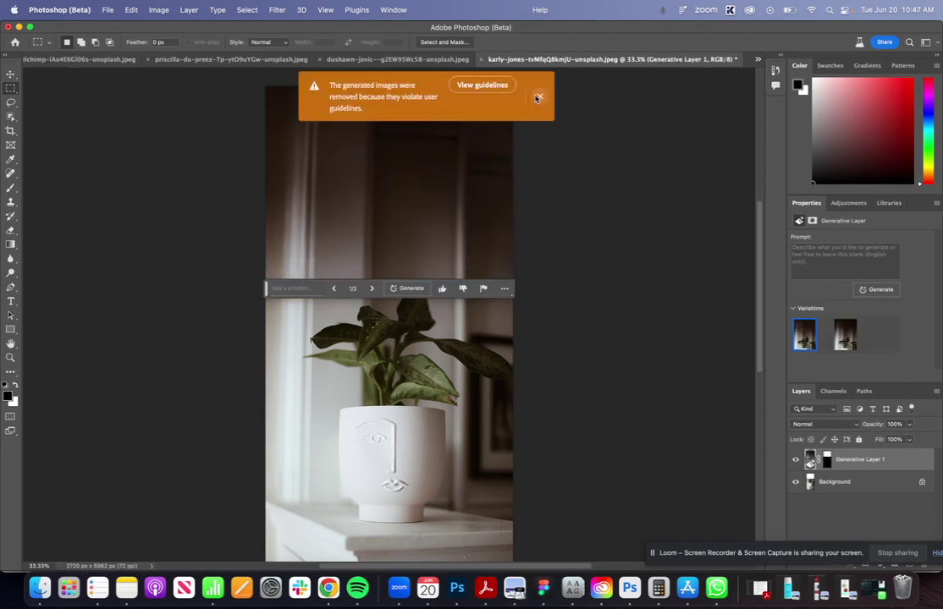
- Dismiss the guidelines warning and keep the first, lighter generated variation
left_click(536, 98)
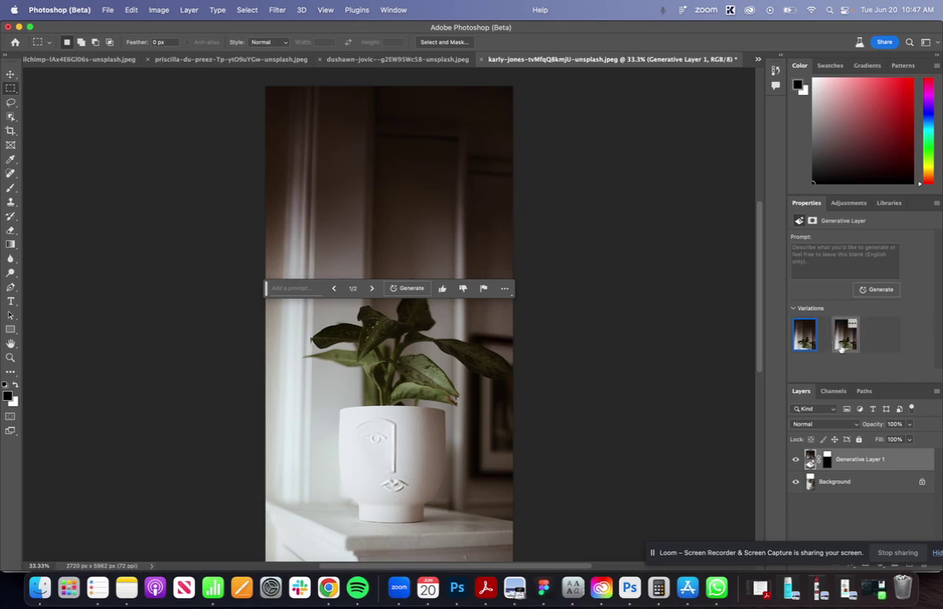
left_click_drag(266, 289, 518, 270)
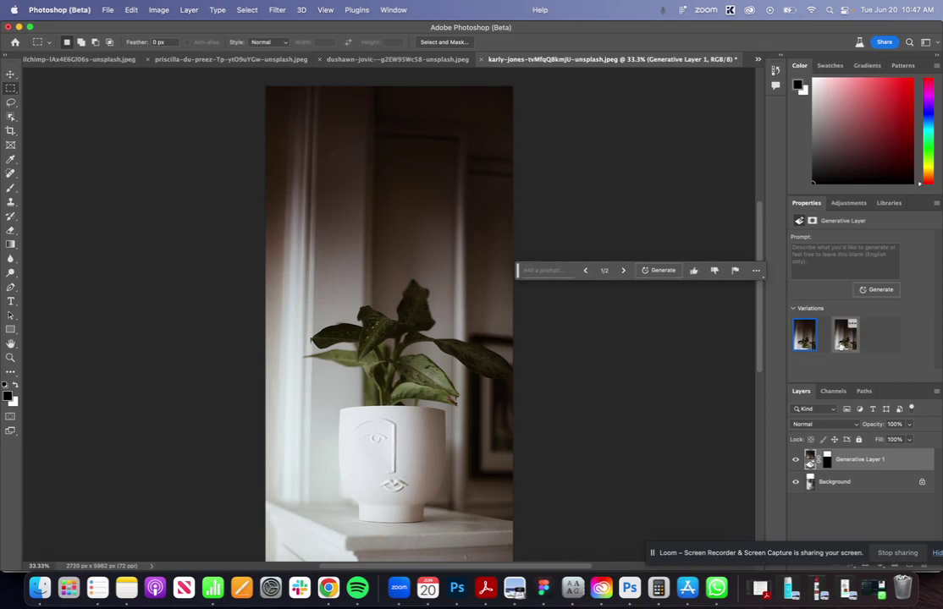
left_click(845, 335)
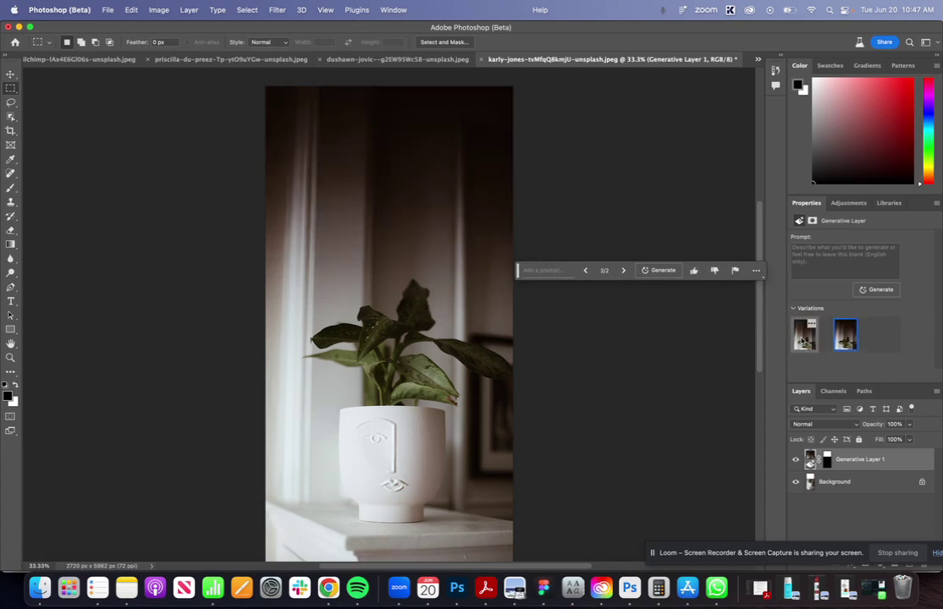
left_click(804, 335)
left_click(844, 335)
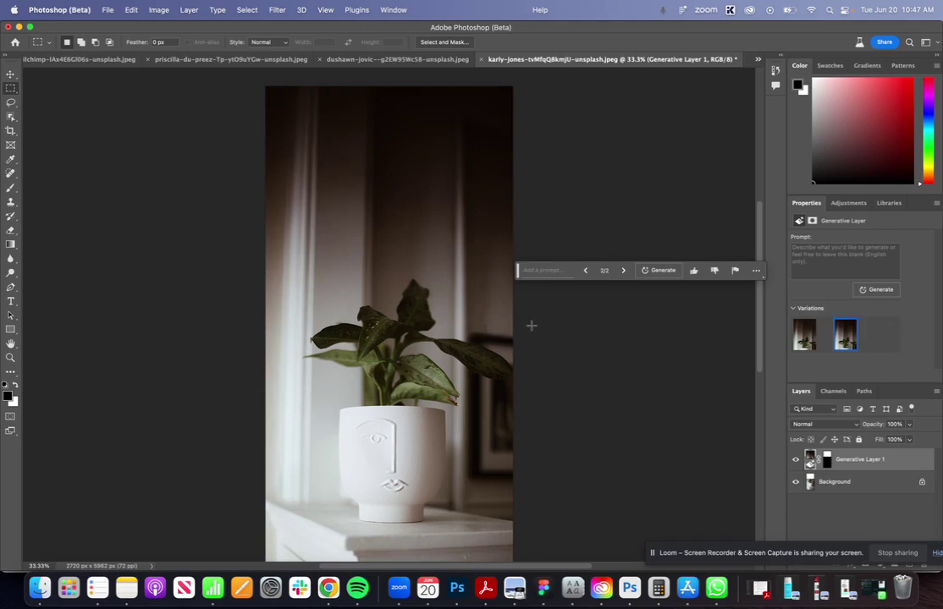
mouse_move(795, 338)
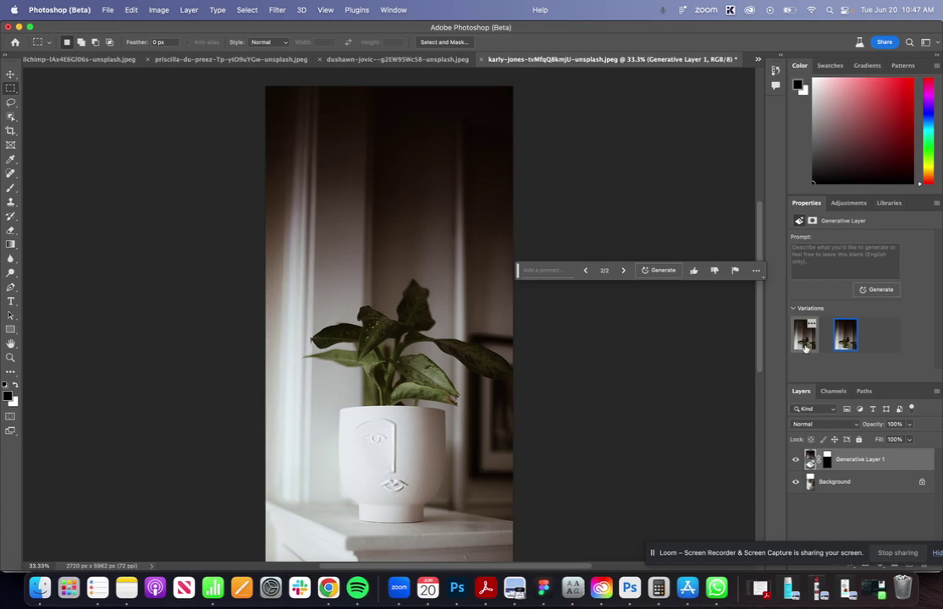
left_click(803, 347)
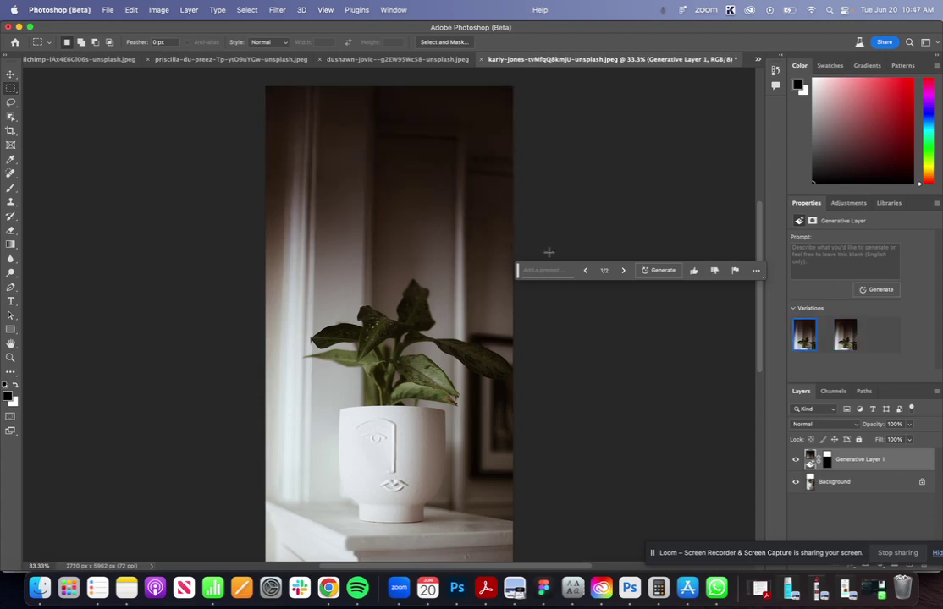
- Quick Export the extended plant photo as a PNG, then return to the Figma board
left_click(108, 10)
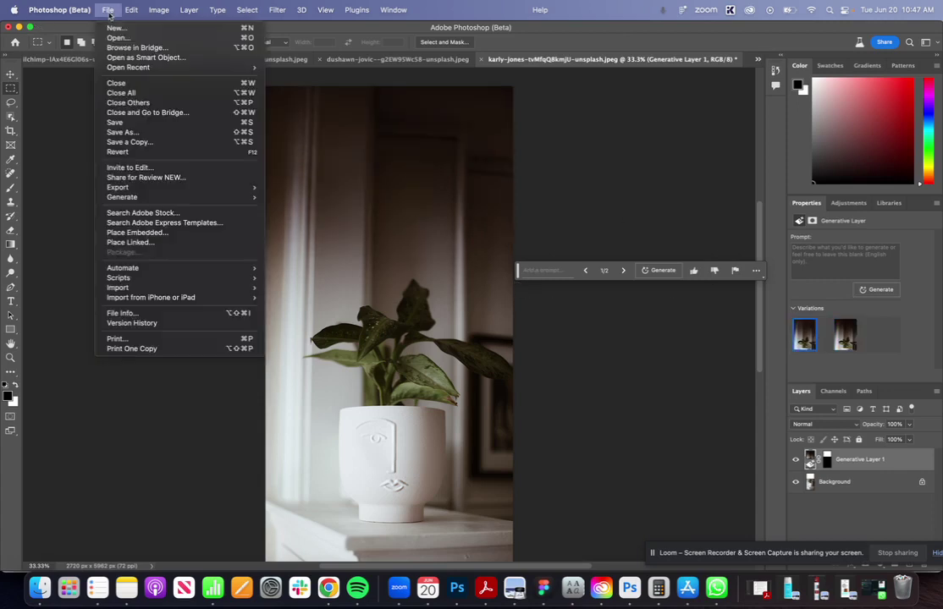
mouse_move(153, 187)
left_click(327, 189)
key("Return")
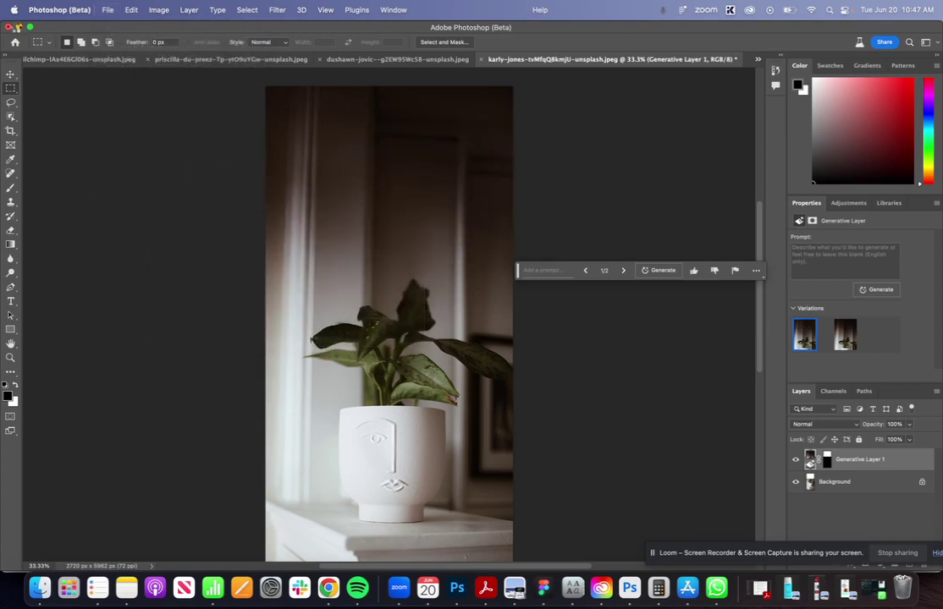
key("super+Tab")
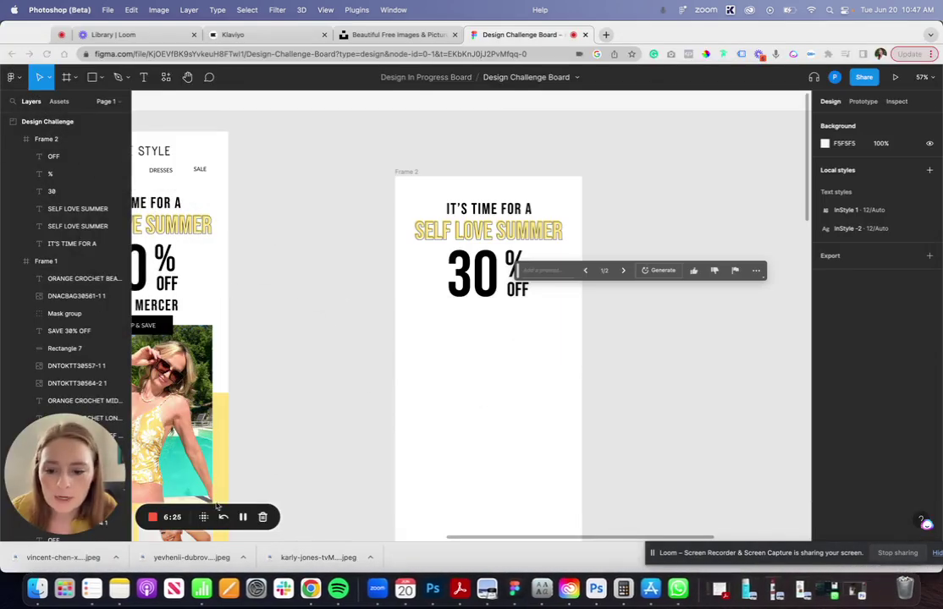
- Place the exported plant PNG in Frame 2, size it to fill the frame, and send it behind the text
left_click(37, 588)
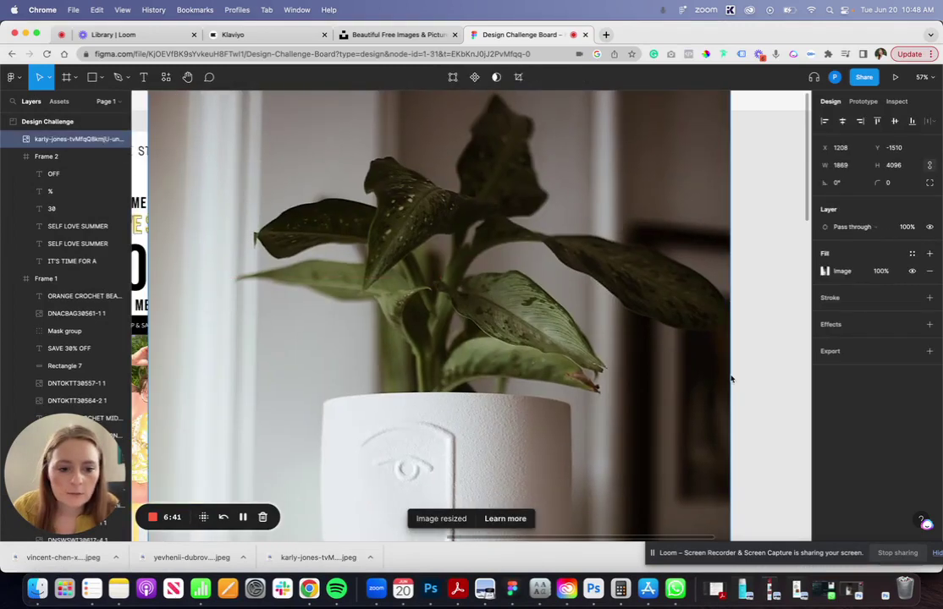
left_click_drag(715, 379, 330, 359)
left_click_drag(246, 335, 533, 369)
scroll(571, 457, "down", 3)
scroll(598, 247, "up", 1)
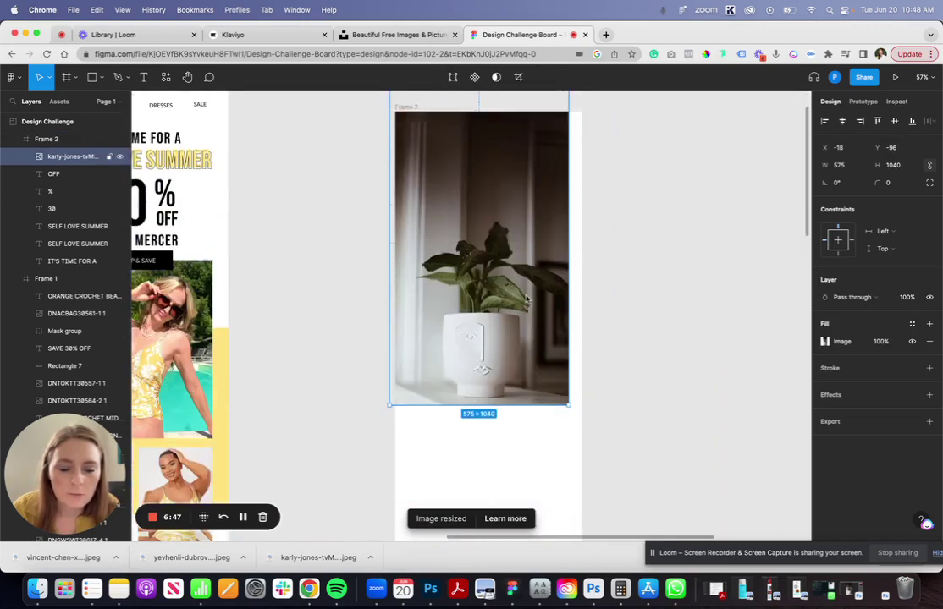
left_click_drag(568, 330, 583, 332)
key("super+bracketleft")
key("super+bracketleft")
key("super+bracketleft")
key("super+bracketleft")
key("super+bracketleft")
key("super+bracketleft")
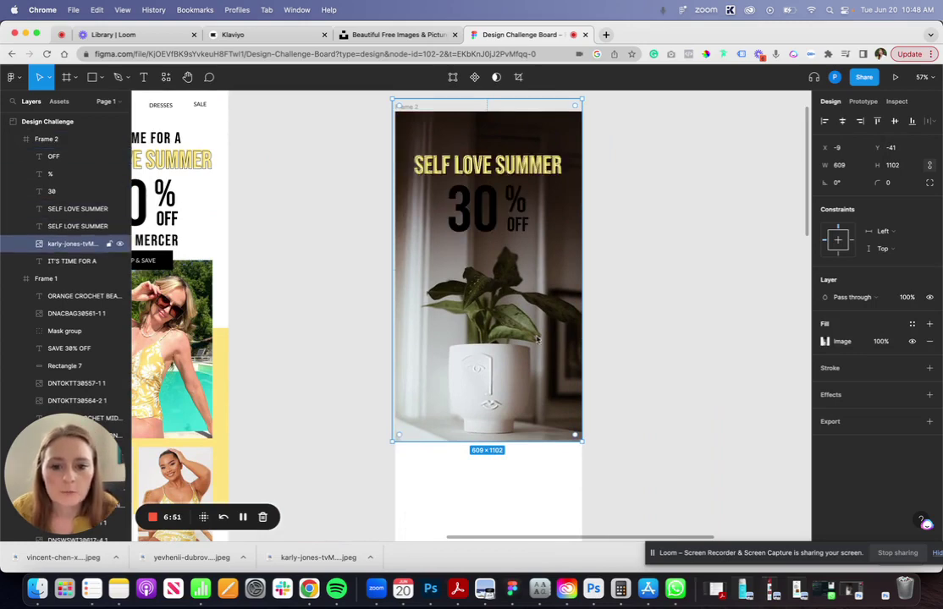
left_click(602, 237)
- Make the OFF, %, 30 and IT'S TIME FOR A text white
left_click(517, 223)
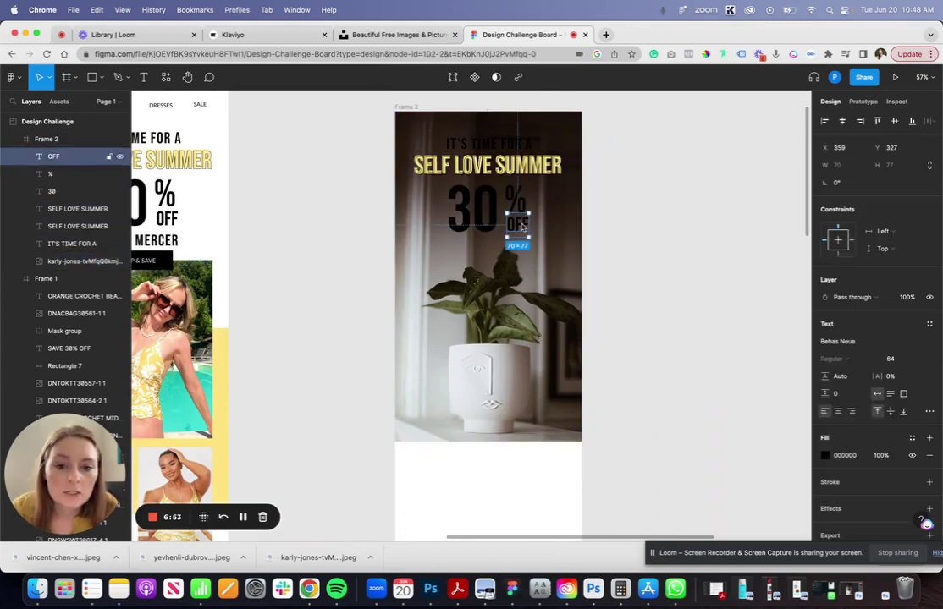
left_click(515, 200, "shift")
left_click(472, 207, "shift")
left_click(508, 142, "shift")
left_click(825, 481)
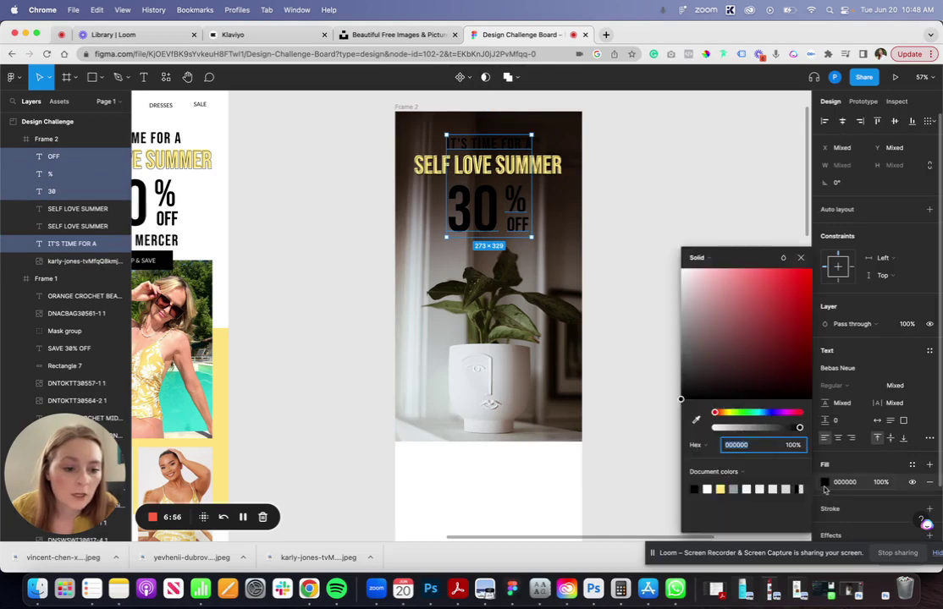
left_click(707, 489)
left_click(642, 207)
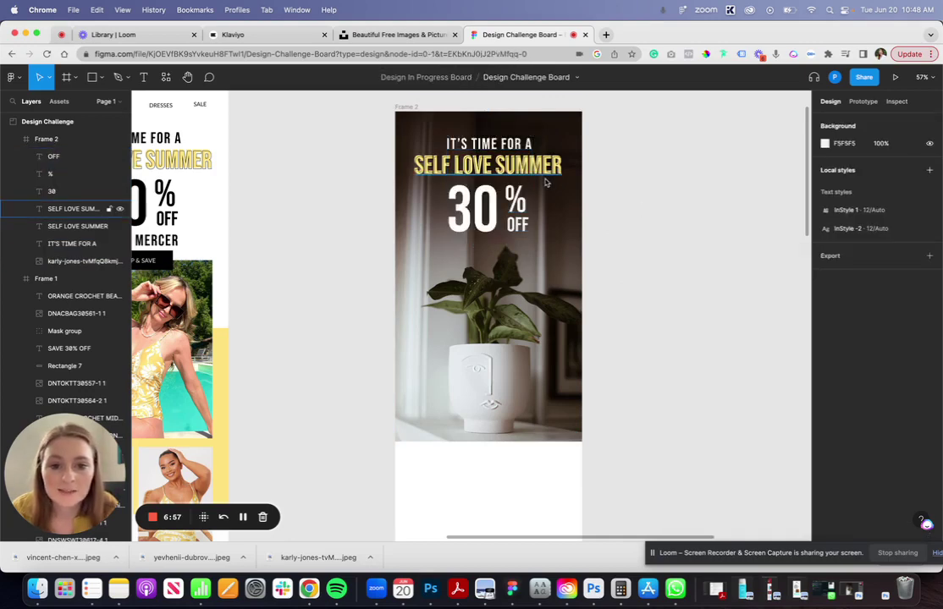
- Give the SELF LOVE SUMMER headline a white stroke
left_click(468, 161)
left_click(825, 482)
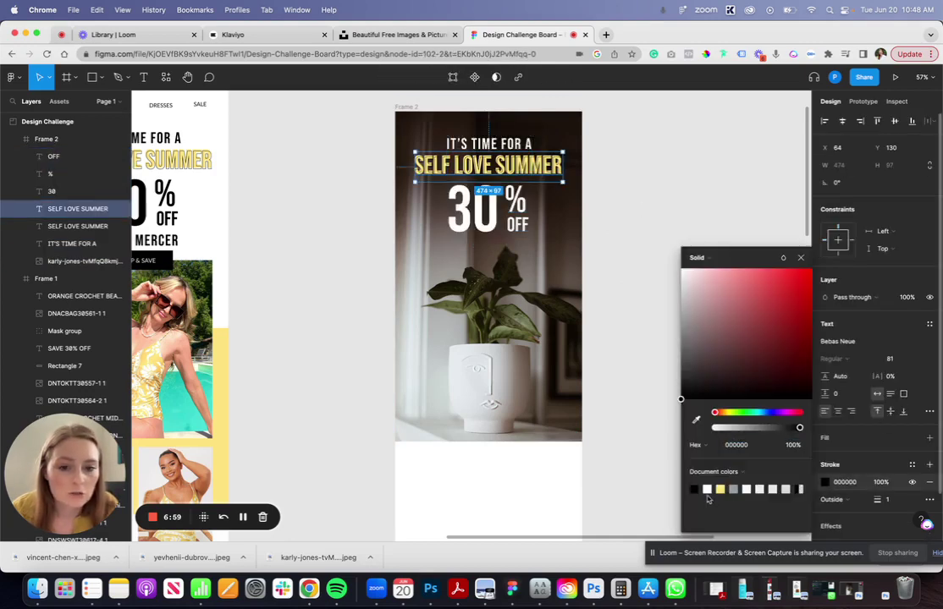
left_click(706, 489)
left_click(636, 242)
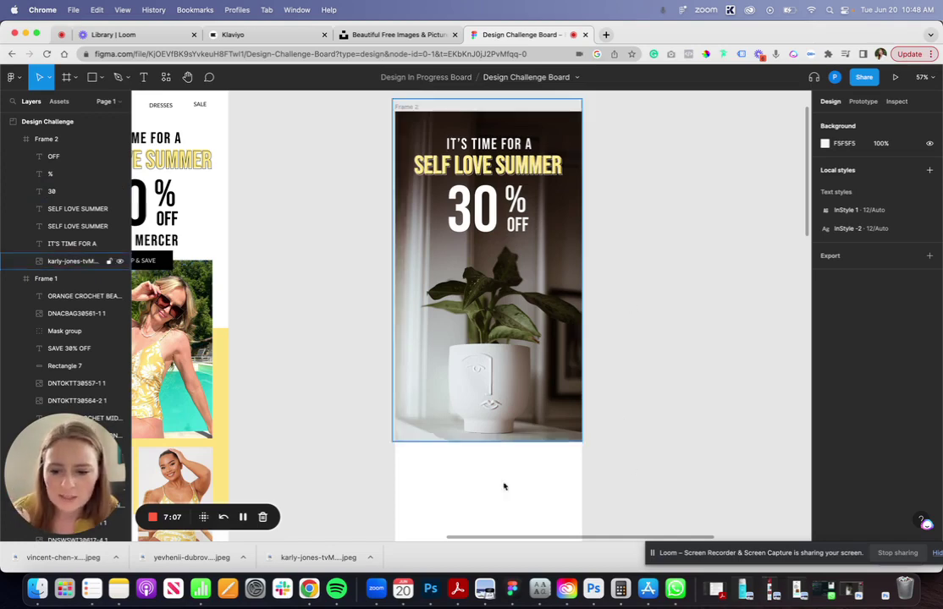
left_click(593, 589)
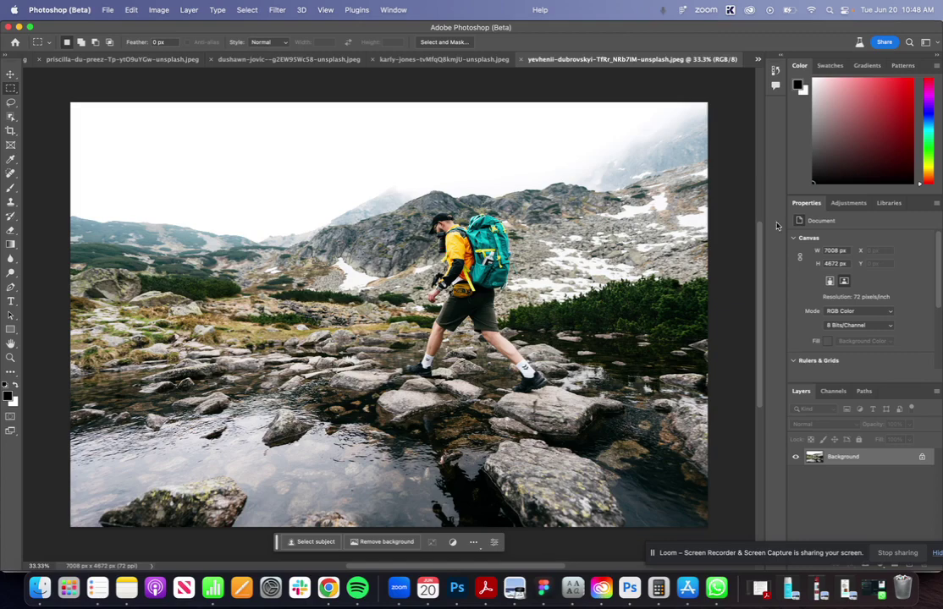
- Crop-extend the hiker photo's bottom, top and right edges to an 8540 × 6767 px canvas
key("super+minus")
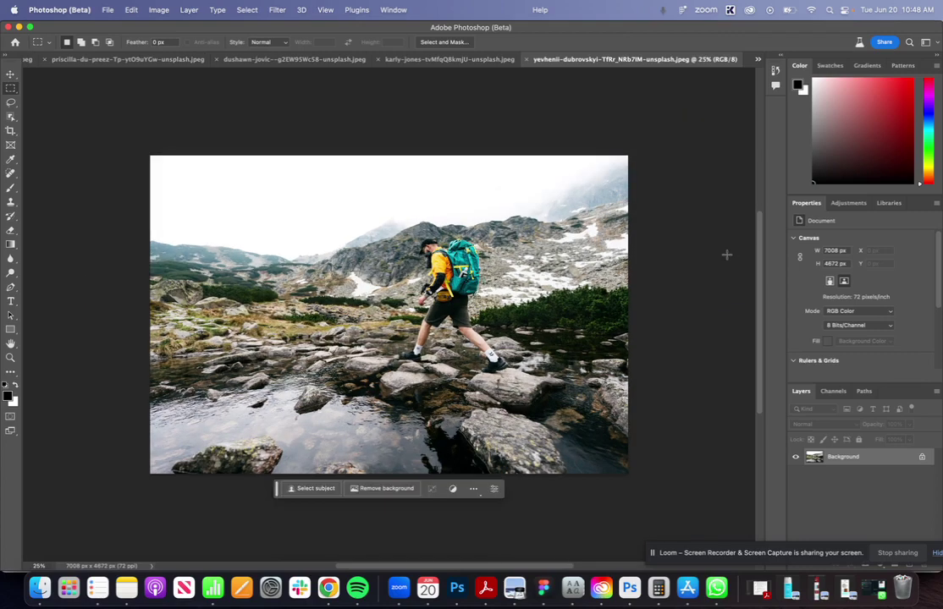
left_click(10, 130)
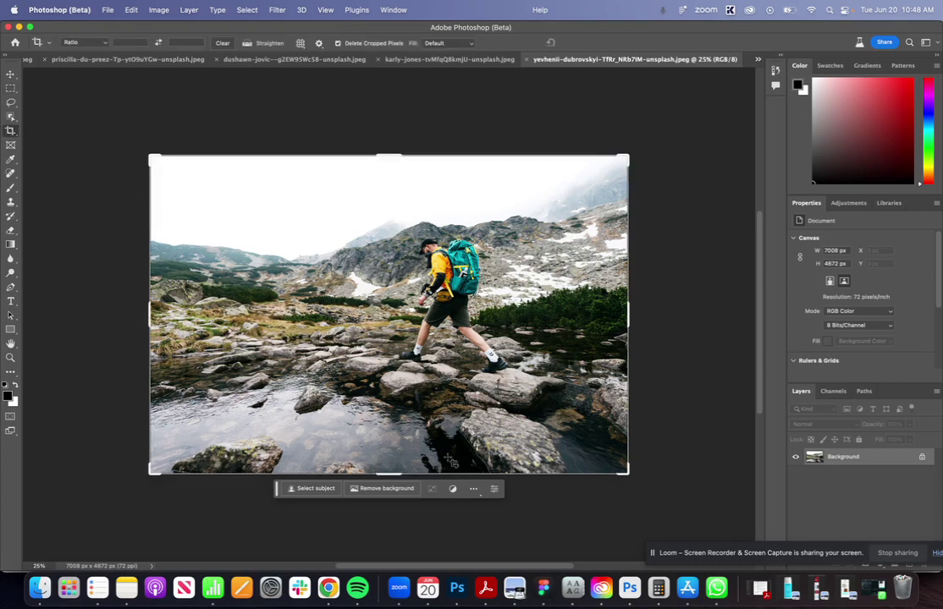
left_click_drag(388, 475, 399, 505)
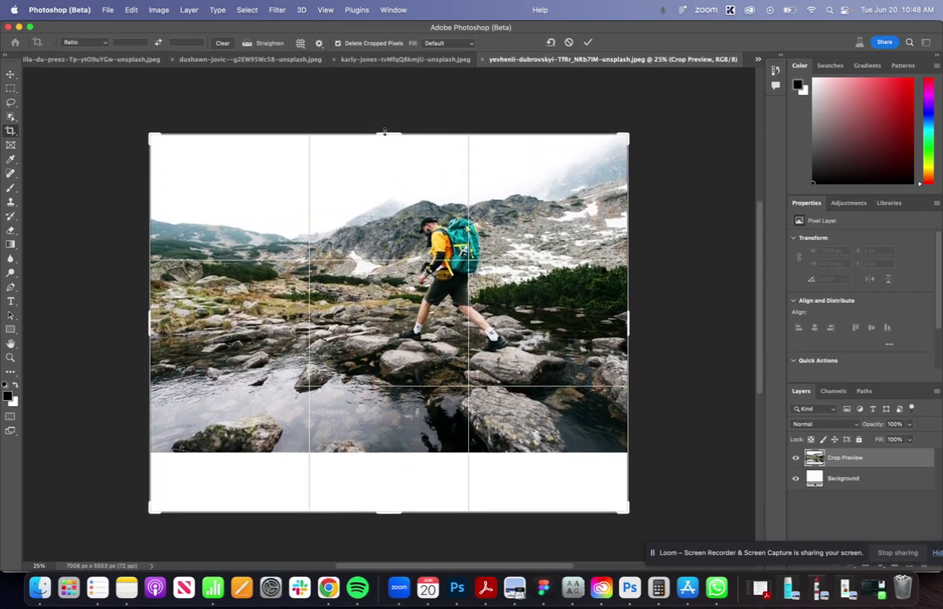
left_click_drag(387, 133, 388, 92)
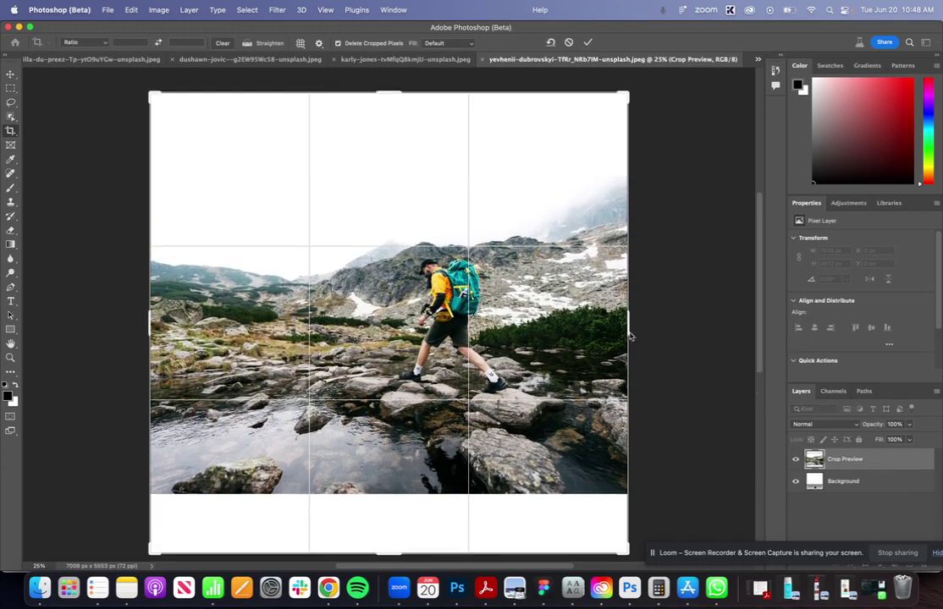
left_click_drag(630, 331, 680, 332)
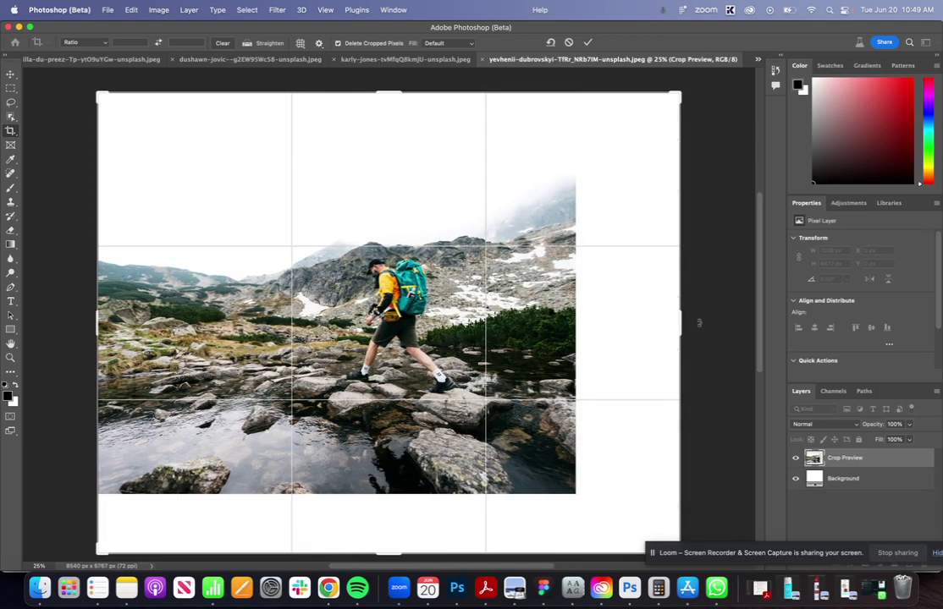
key("Return")
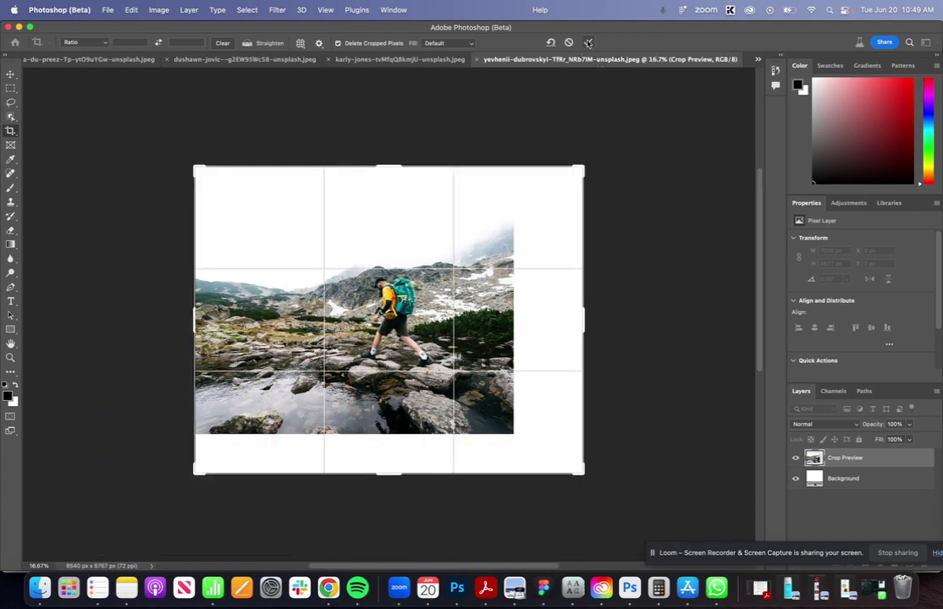
- Select the top, right and bottom white strips and Generative Fill them with no prompt
left_click(10, 90)
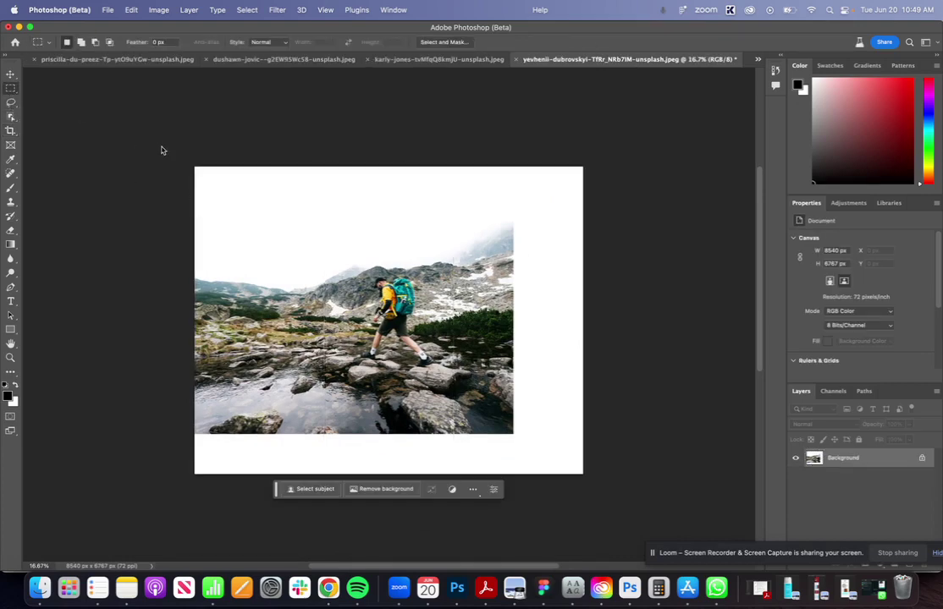
left_click_drag(162, 150, 606, 223)
left_click_drag(498, 140, 618, 442)
left_click_drag(591, 395, 154, 498)
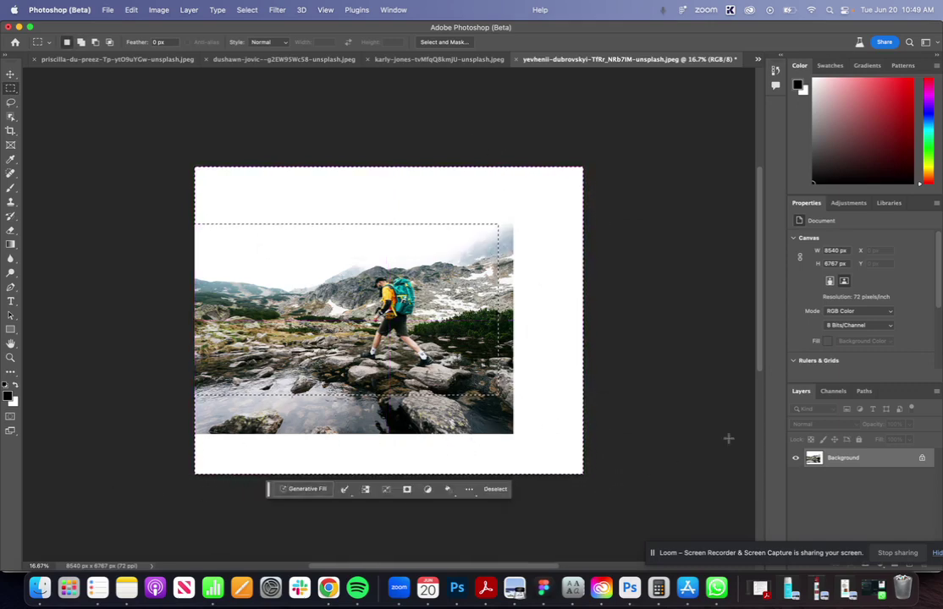
left_click(309, 489)
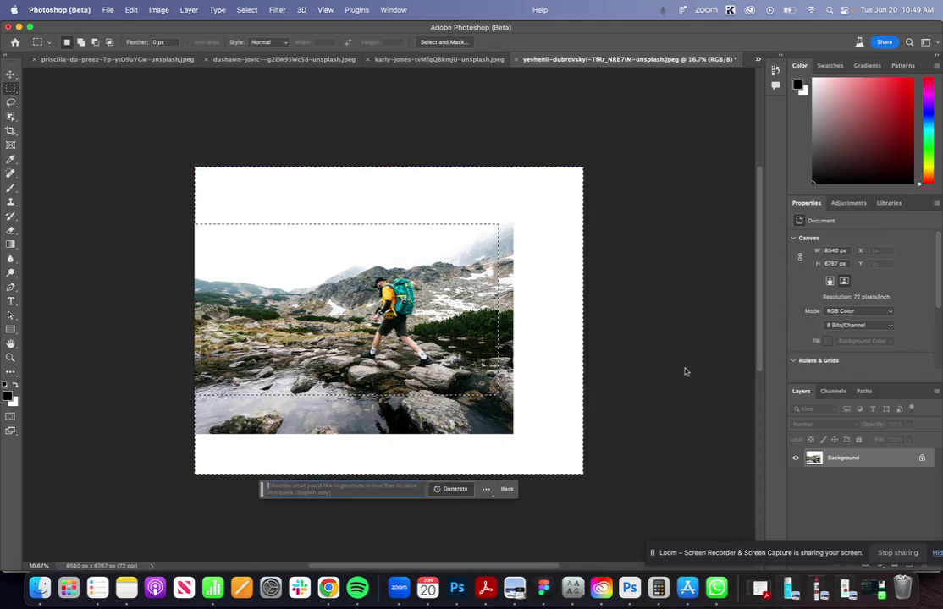
key("Return")
scroll(685, 372, "left", 2)
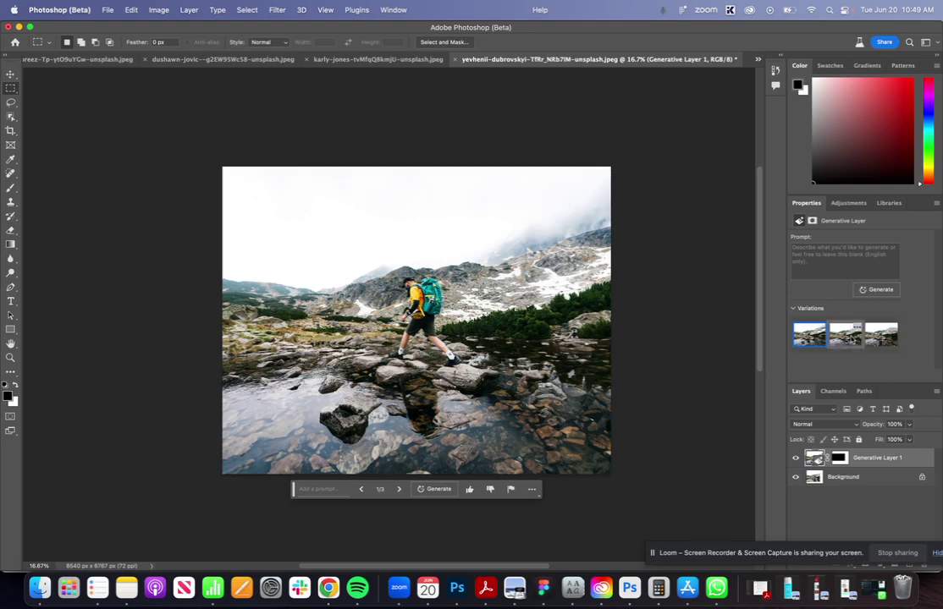
- Compare the three generated variations and settle on the third one
left_click(846, 343)
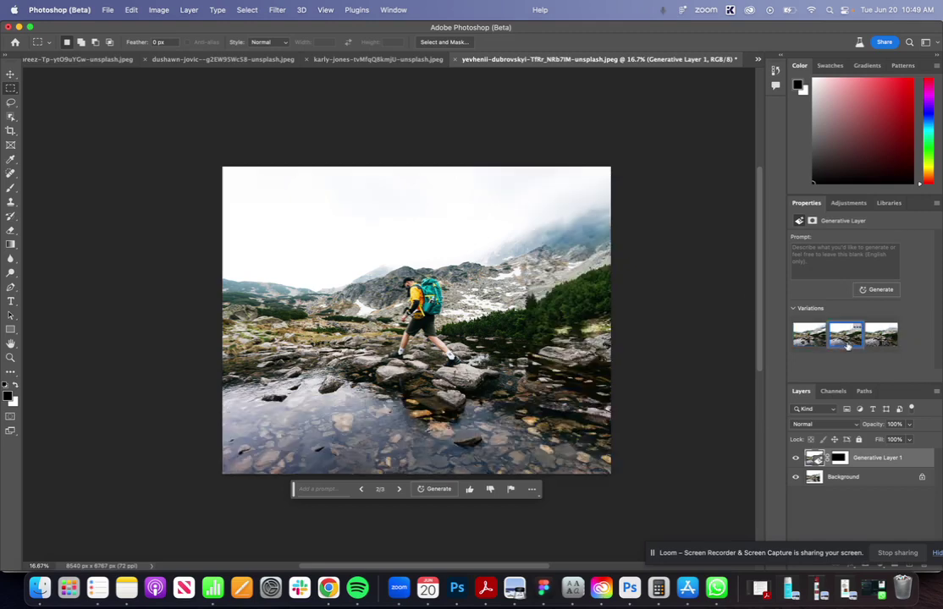
left_click(815, 344)
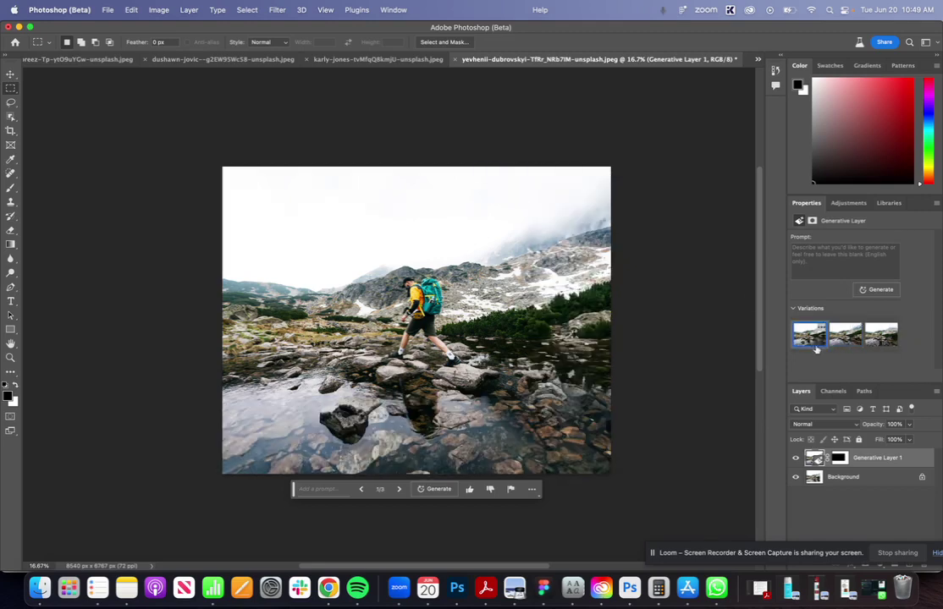
left_click(846, 342)
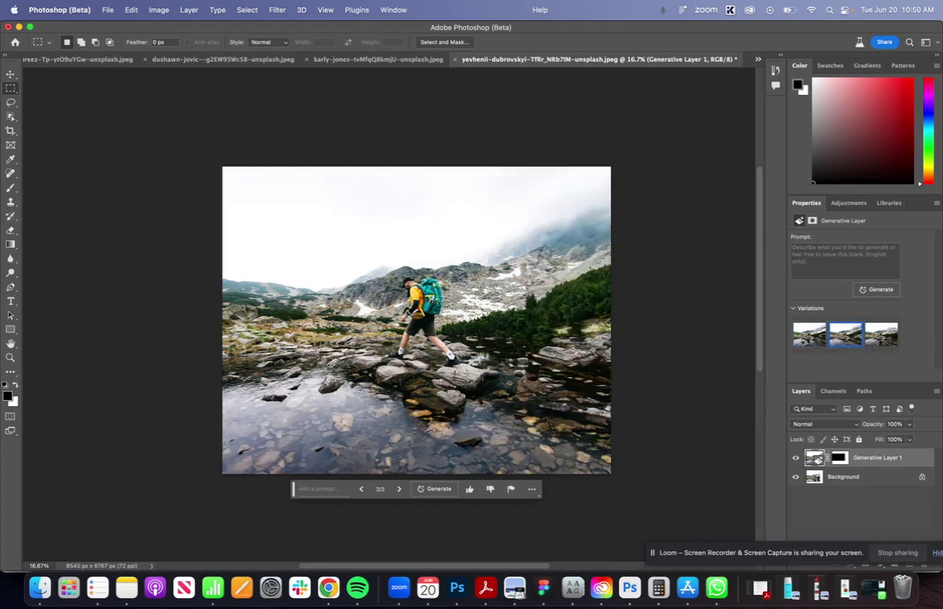
left_click(873, 341)
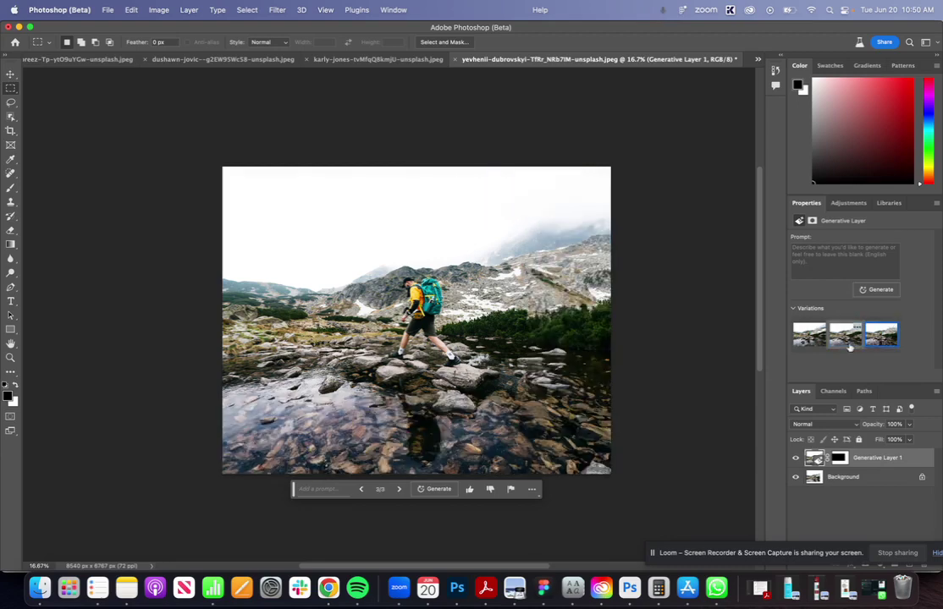
left_click(848, 342)
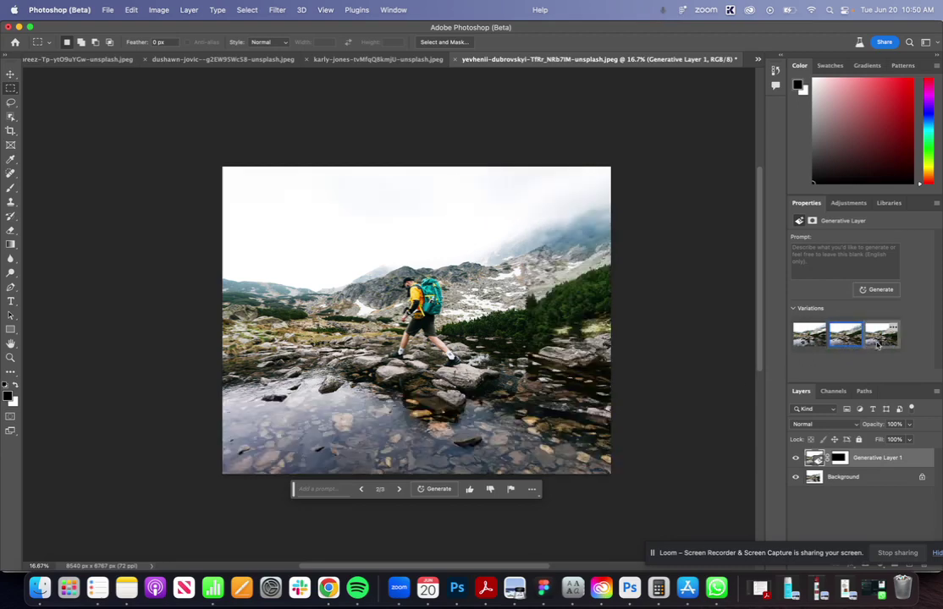
left_click(883, 340)
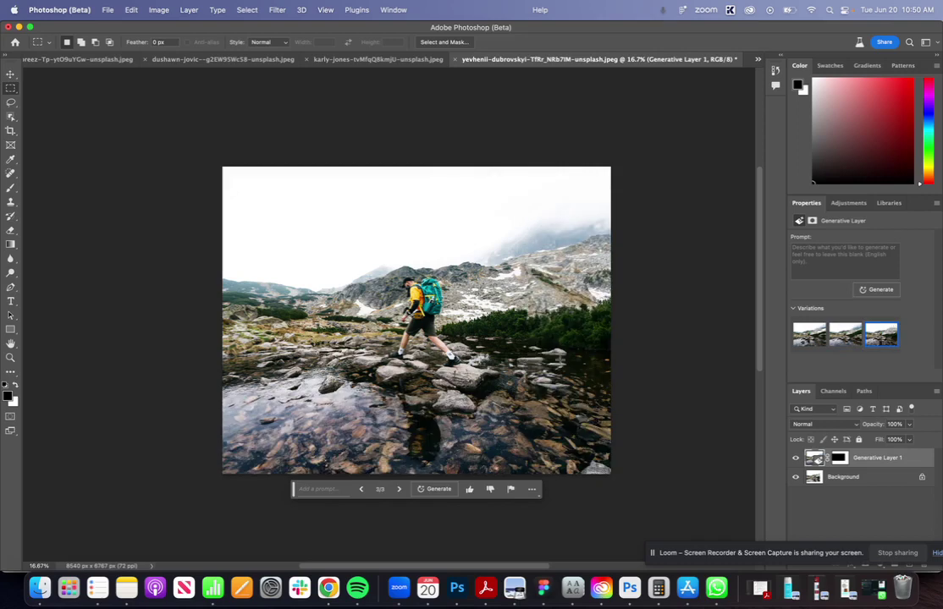
- Inspect the filled margins up close, compare once more, and zoom out to the full 8540 × 6767 px canvas
scroll(617, 426, "left", 3)
scroll(617, 426, "down", 3)
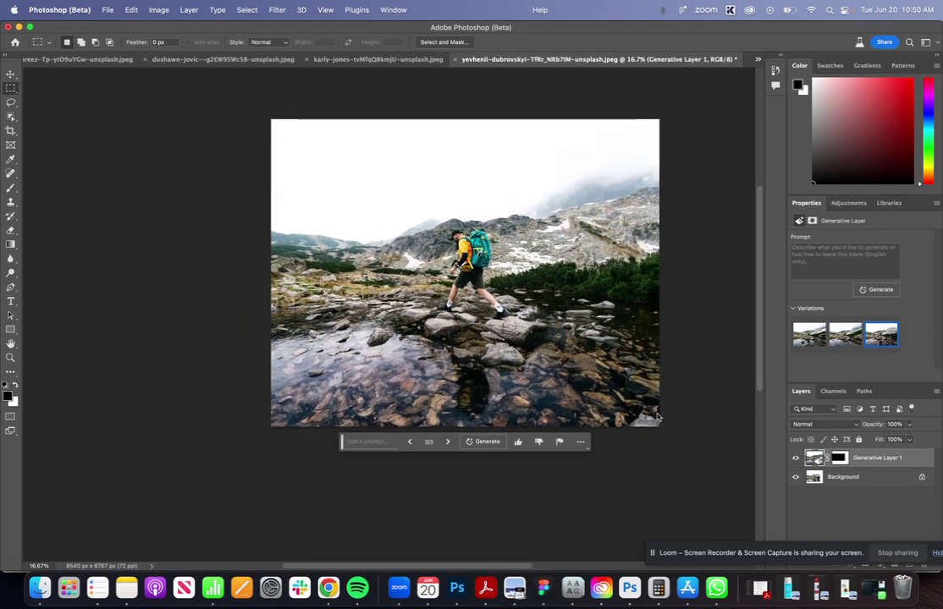
scroll(643, 419, "up", 5)
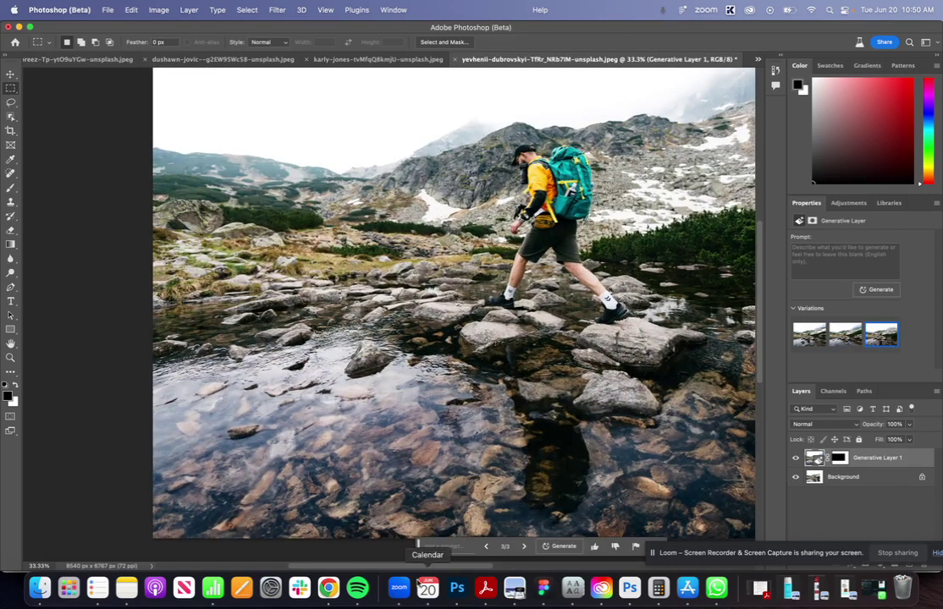
left_click_drag(407, 569, 525, 570)
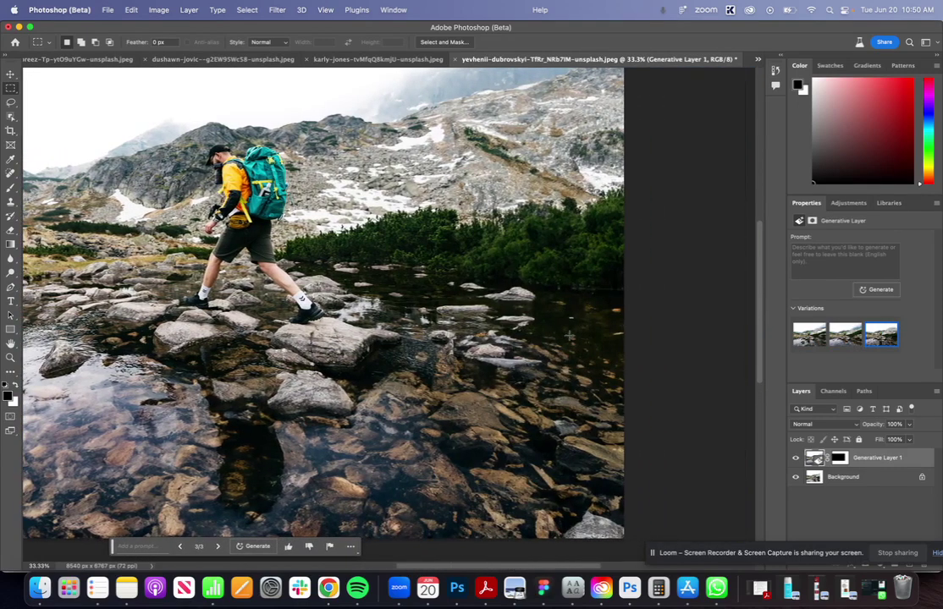
scroll(378, 202, "up", 5)
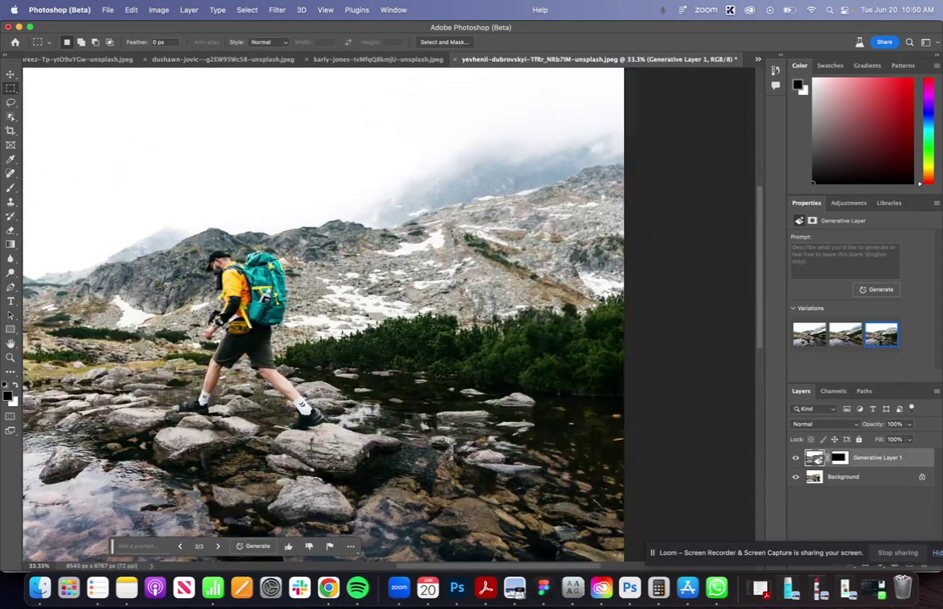
scroll(289, 331, "down", 3)
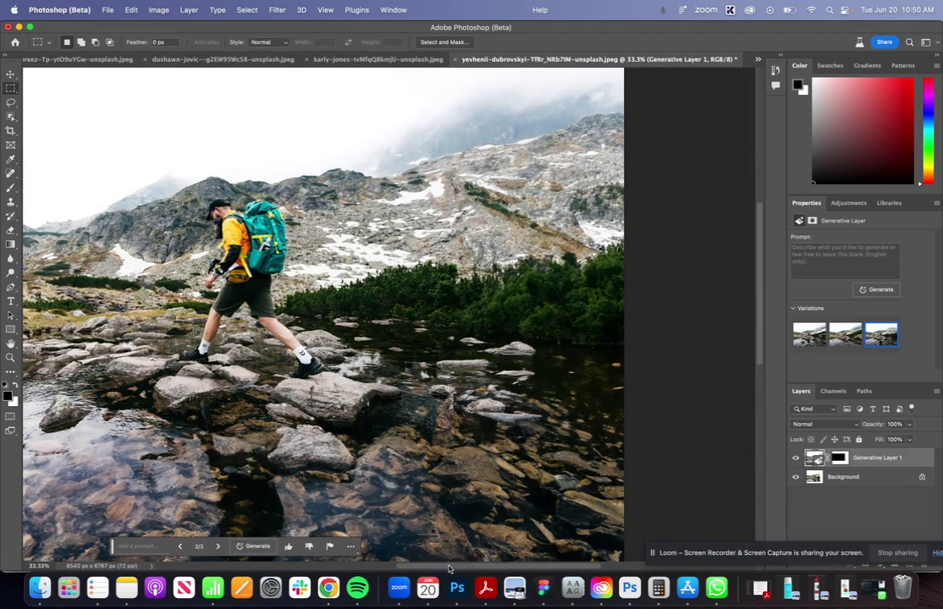
scroll(449, 541, "left", 5)
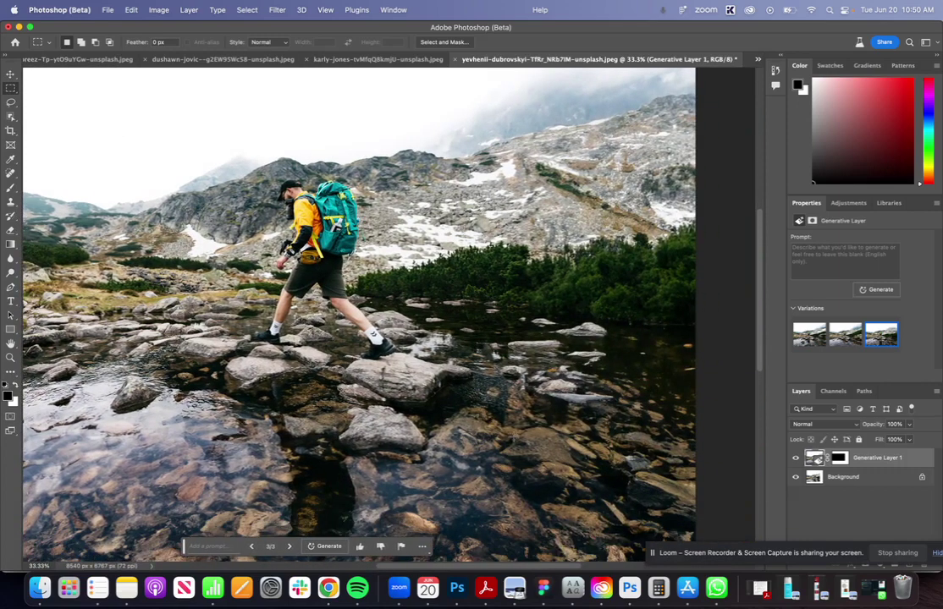
scroll(359, 315, "down", 2)
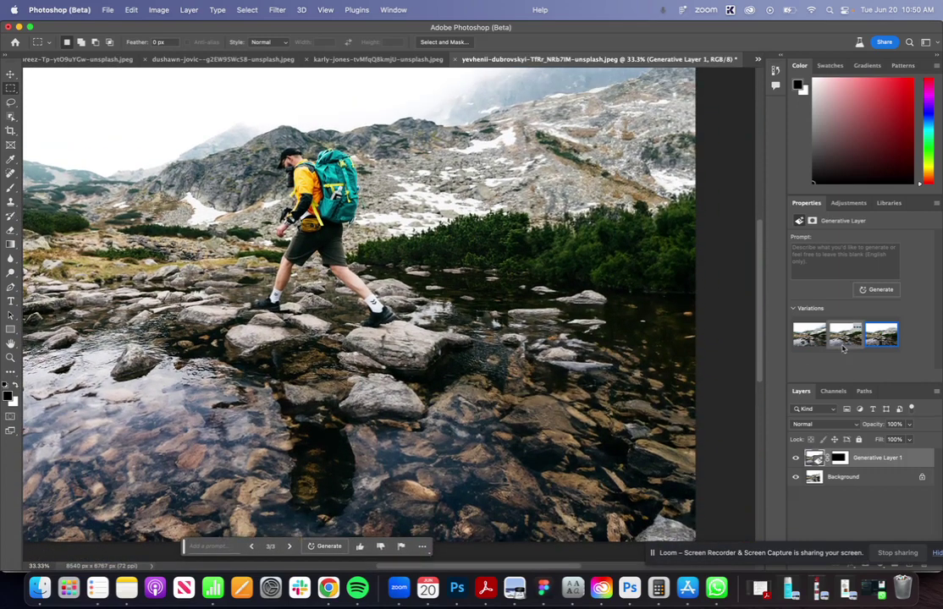
left_click(842, 342)
key("super+minus")
key("super+minus")
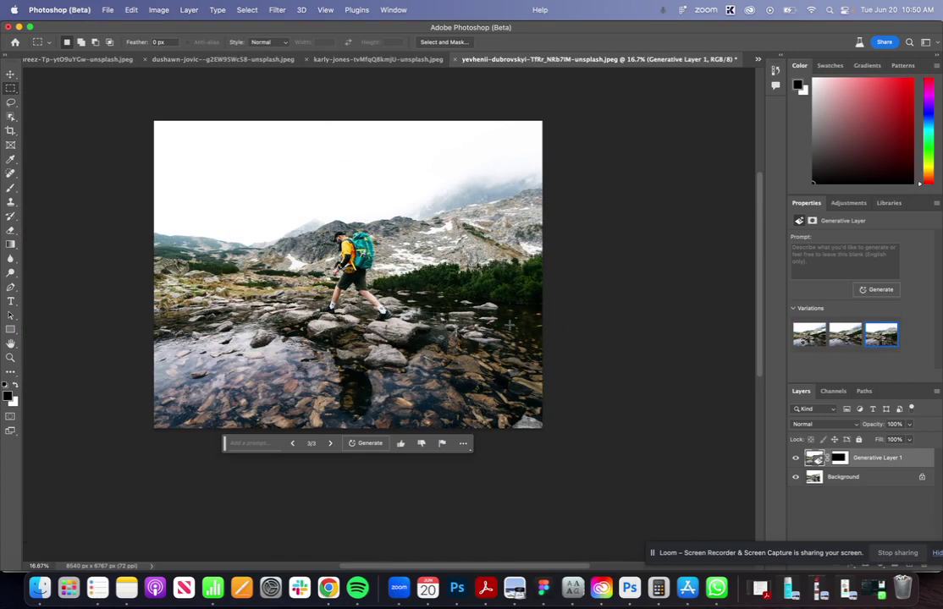
- Open the vincent-chen vending-machine photo
left_click(98, 11)
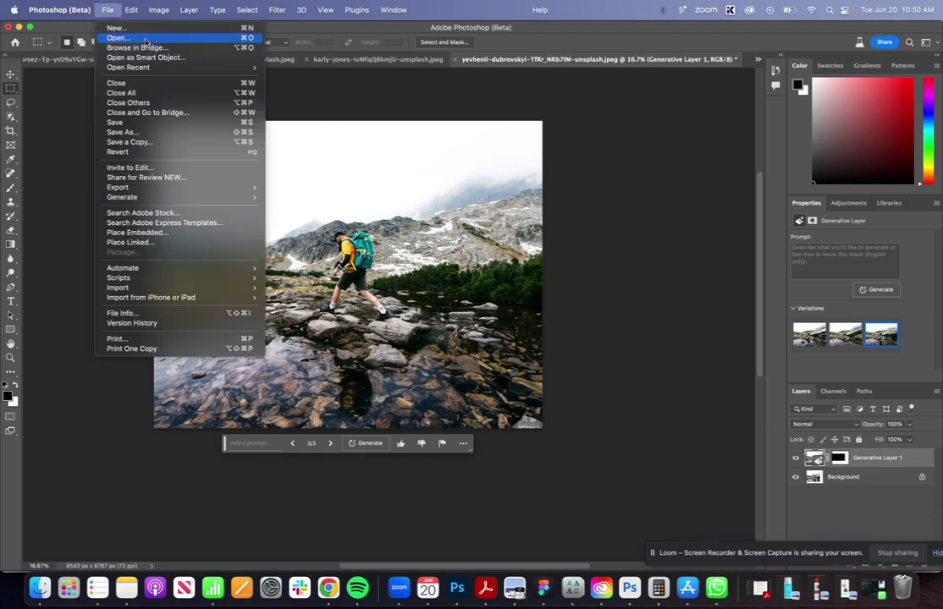
left_click(146, 42)
key("Return")
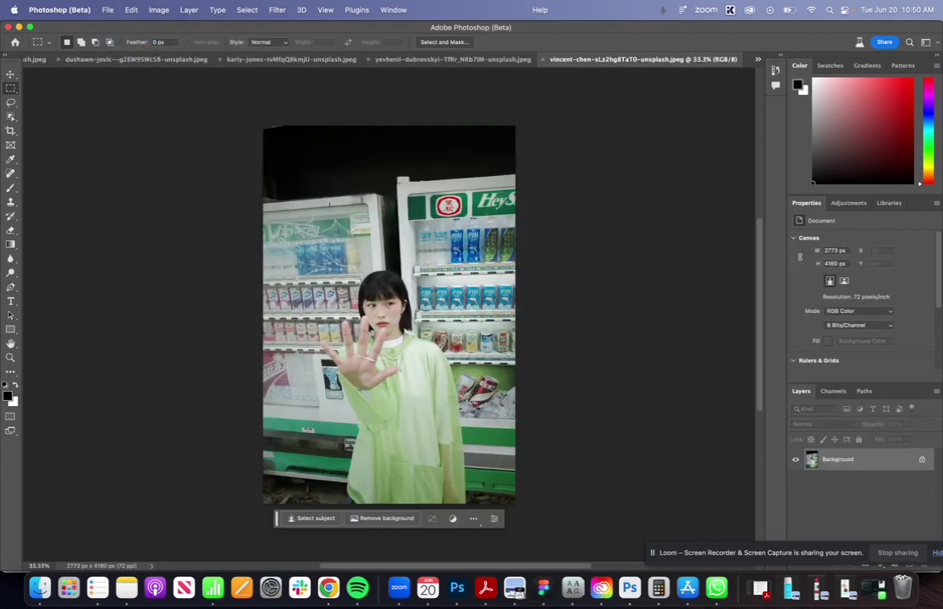
- Crop outward on the top, left and right sides to enlarge the canvas to 4014 × 4896 px
left_click(10, 130)
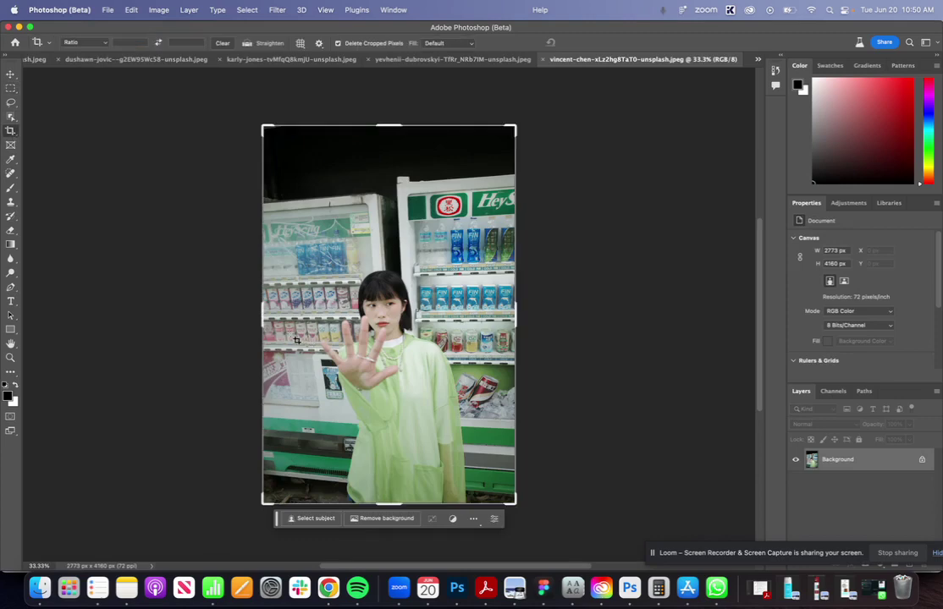
left_click_drag(388, 126, 389, 98)
left_click_drag(263, 314, 241, 314)
left_click_drag(539, 315, 573, 308)
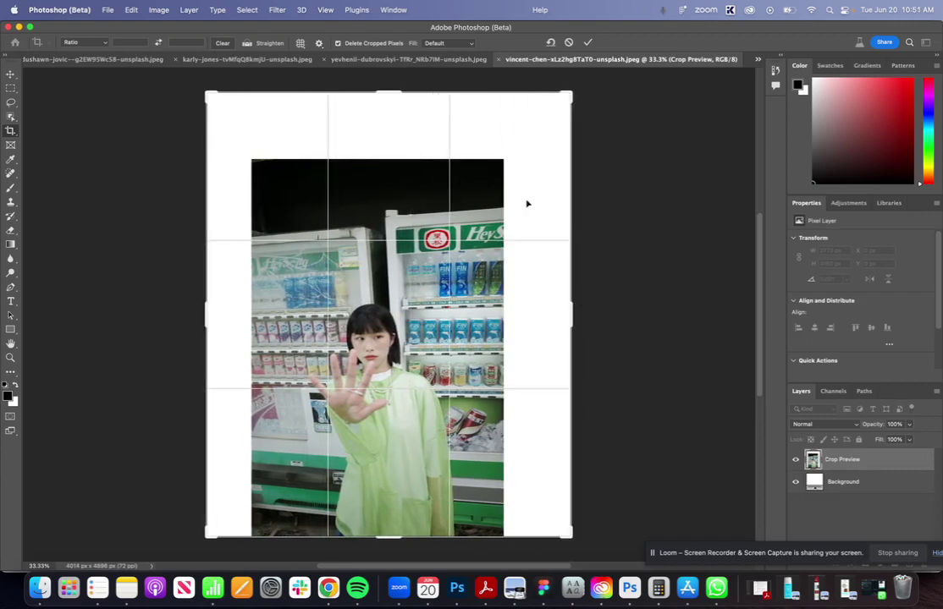
key("Return")
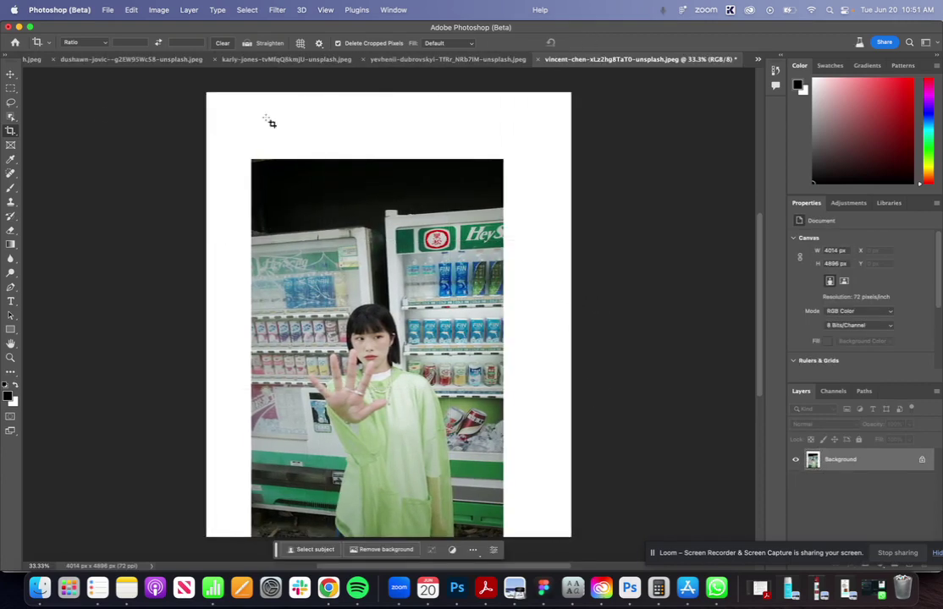
- Select the white top and right margins and run Generative Fill with an empty prompt
left_click(11, 88)
left_click_drag(206, 92, 273, 558)
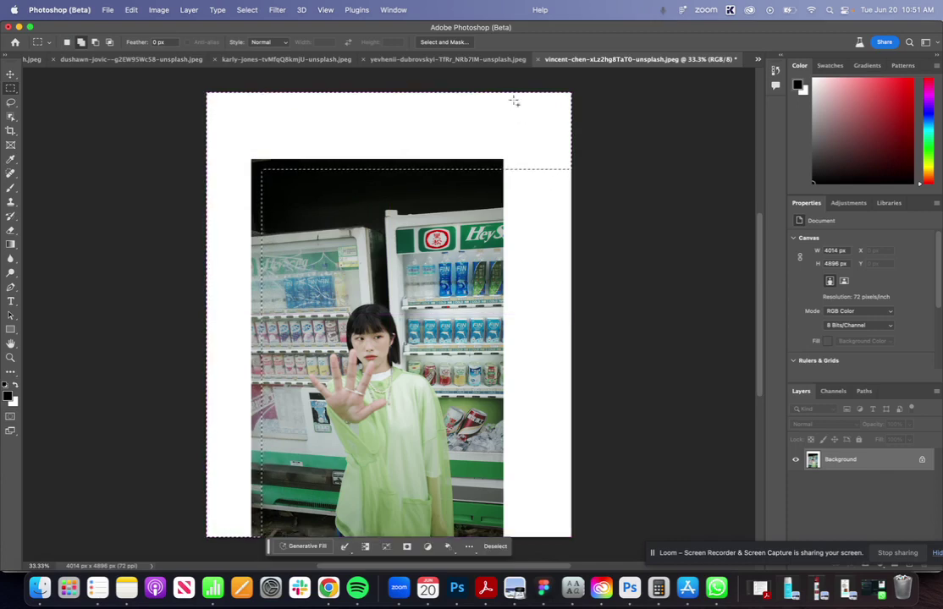
left_click_drag(499, 93, 592, 536)
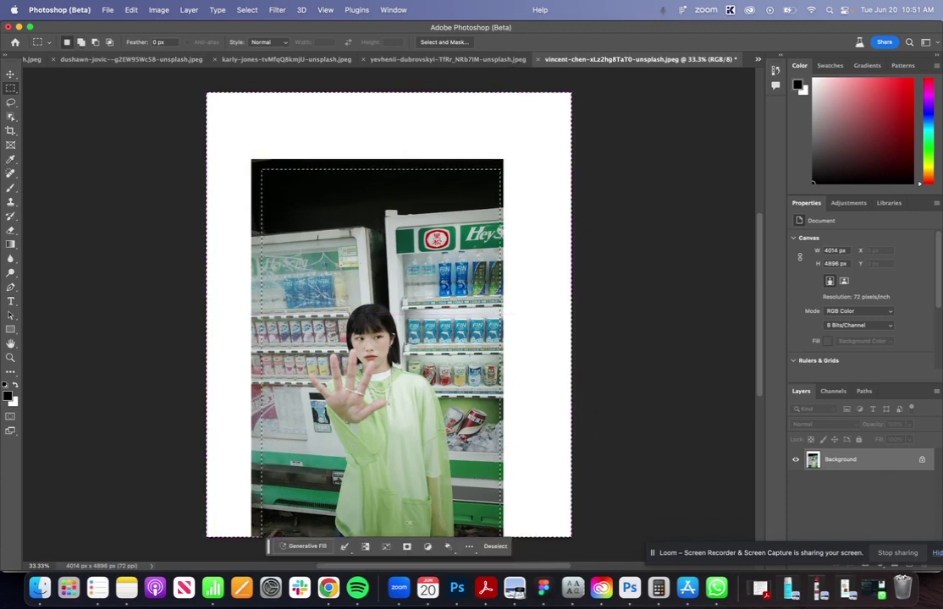
left_click(312, 551)
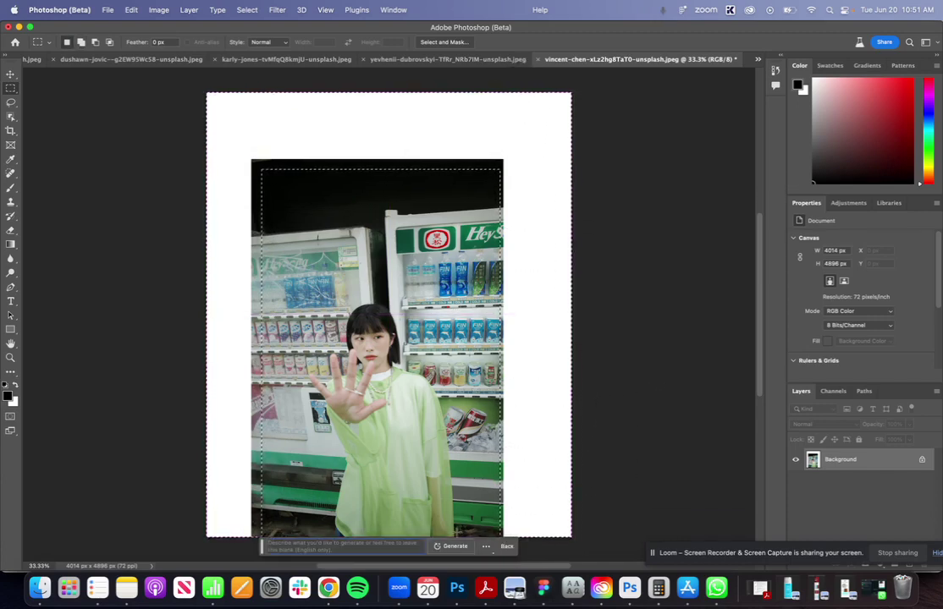
key("Return")
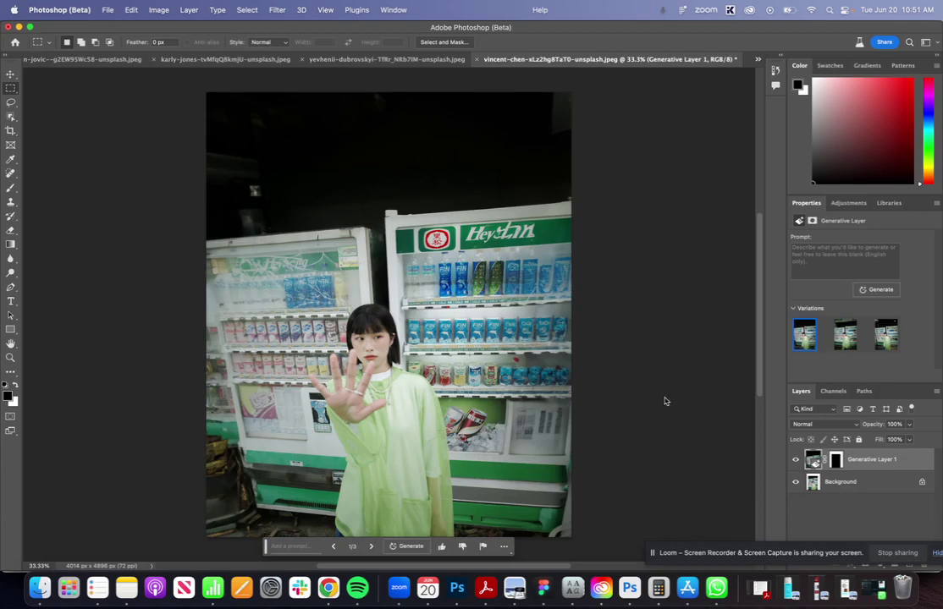
- Compare the three generated backgrounds, looking for the one with the ceiling lamp and blue sign
left_click(844, 344)
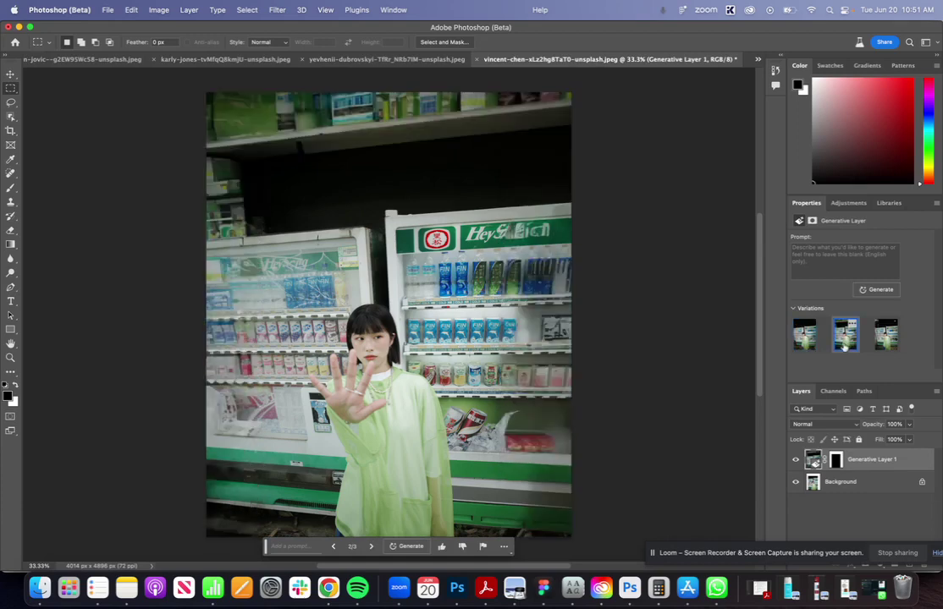
left_click(888, 343)
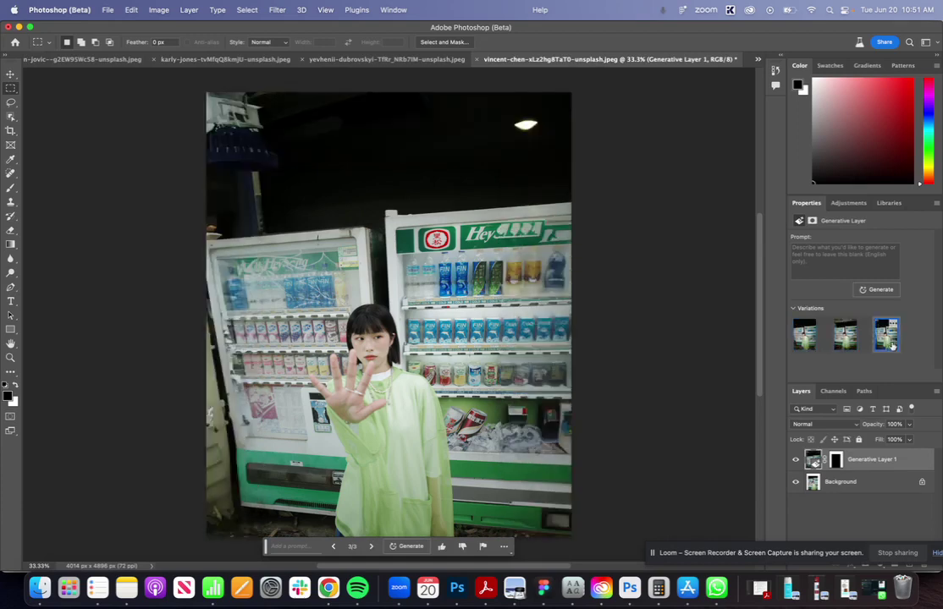
left_click(847, 342)
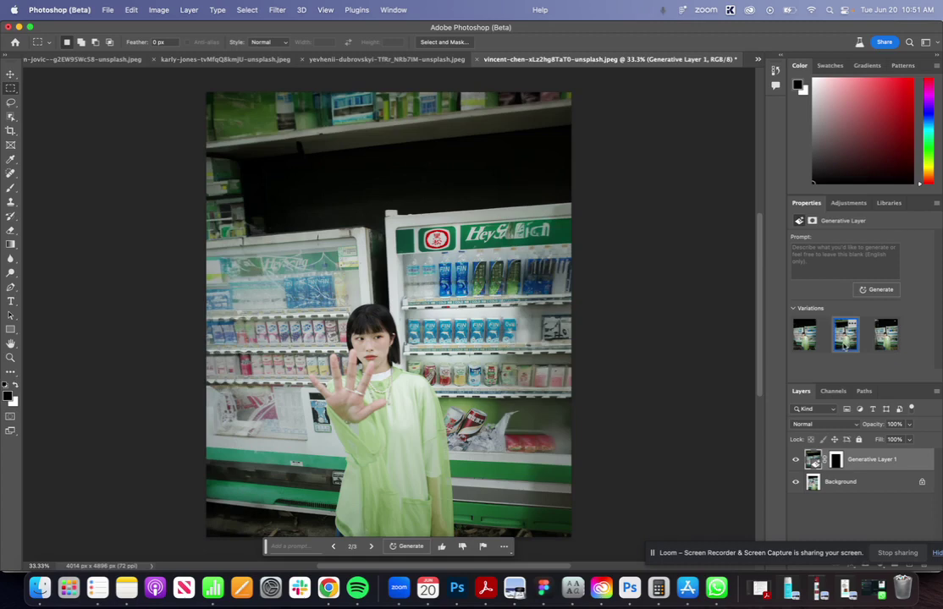
left_click(805, 342)
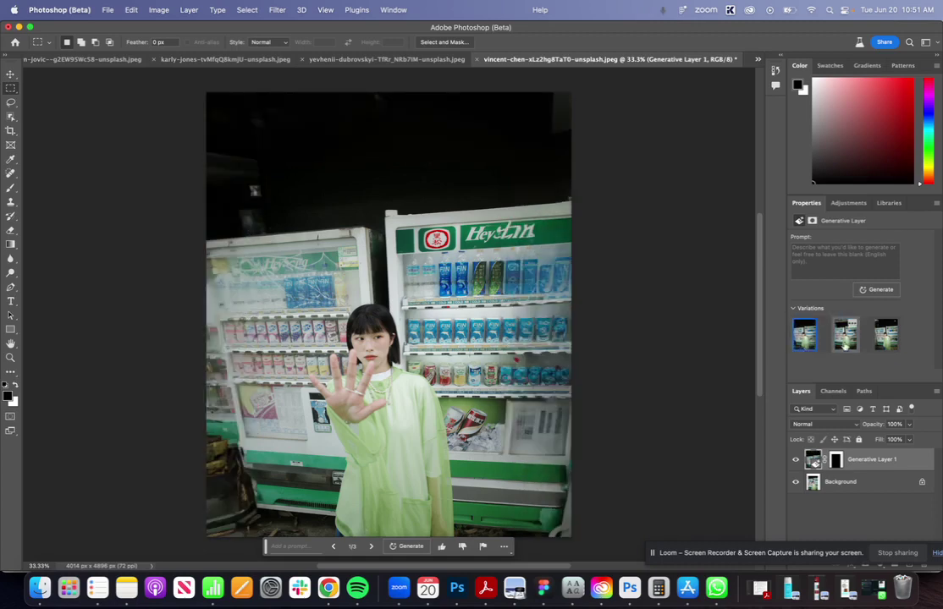
left_click(879, 342)
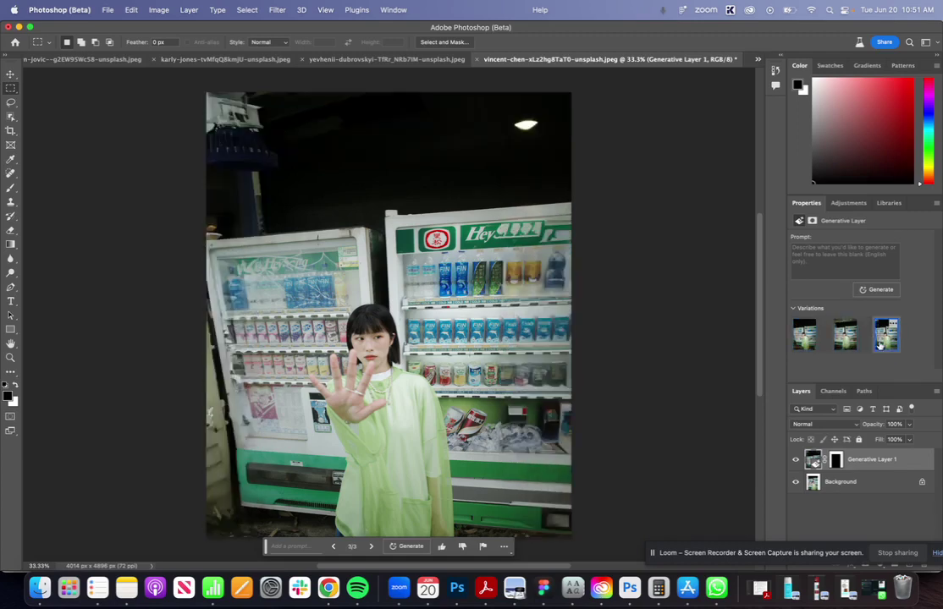
left_click(845, 342)
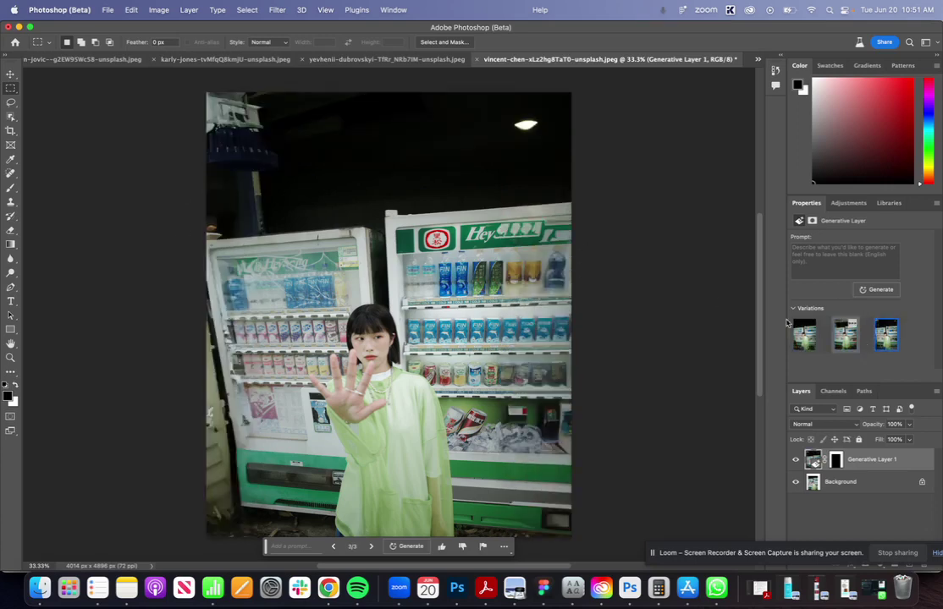
- Generate more backgrounds, browse all six variations, and apply the sixth one with the ceiling lamp
left_click(875, 289)
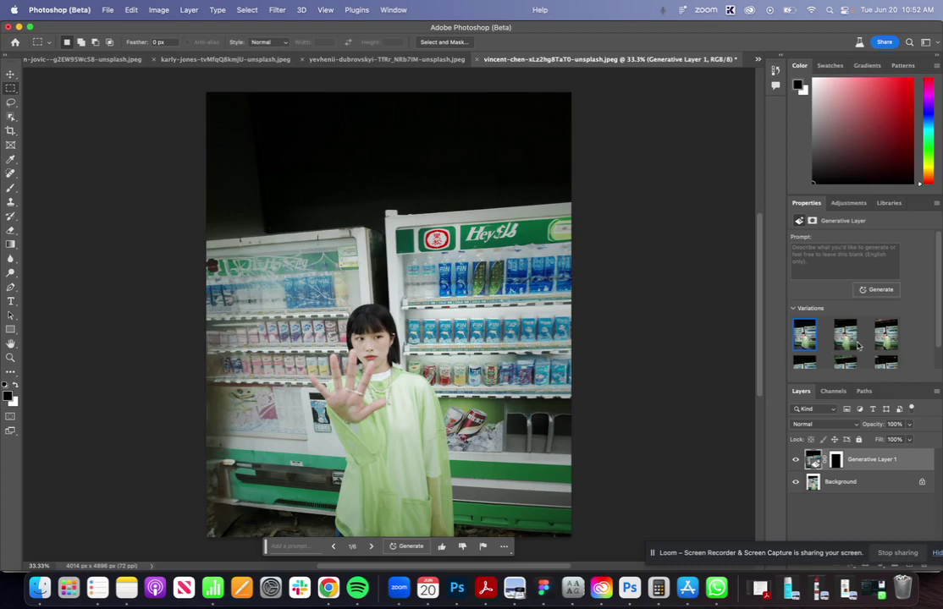
left_click(844, 316)
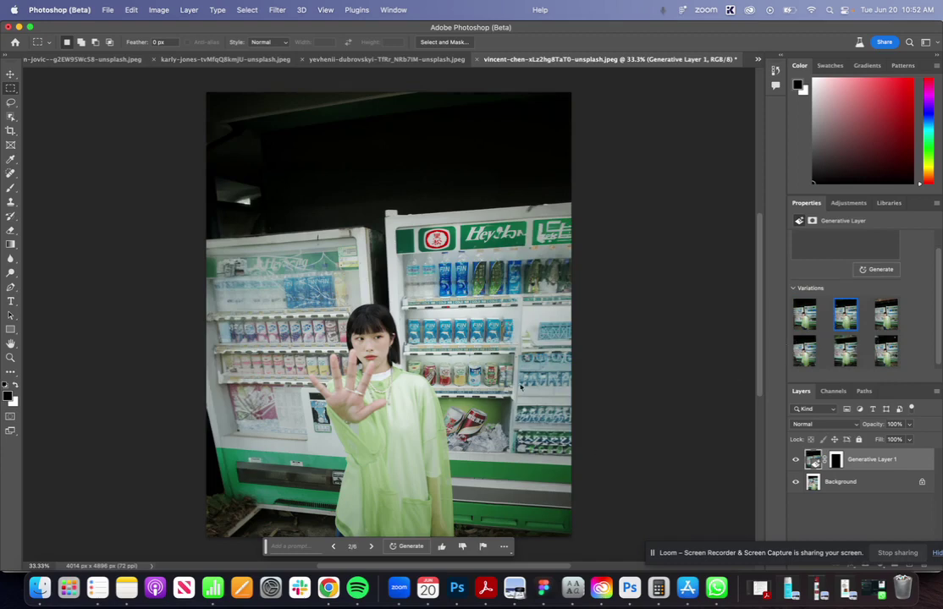
left_click(893, 327)
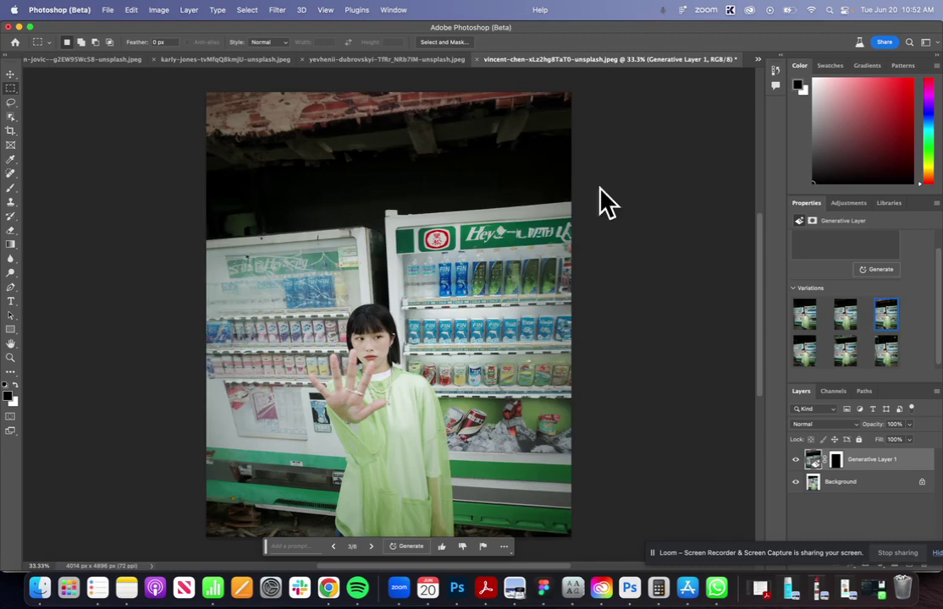
left_click(805, 320)
left_click(840, 326)
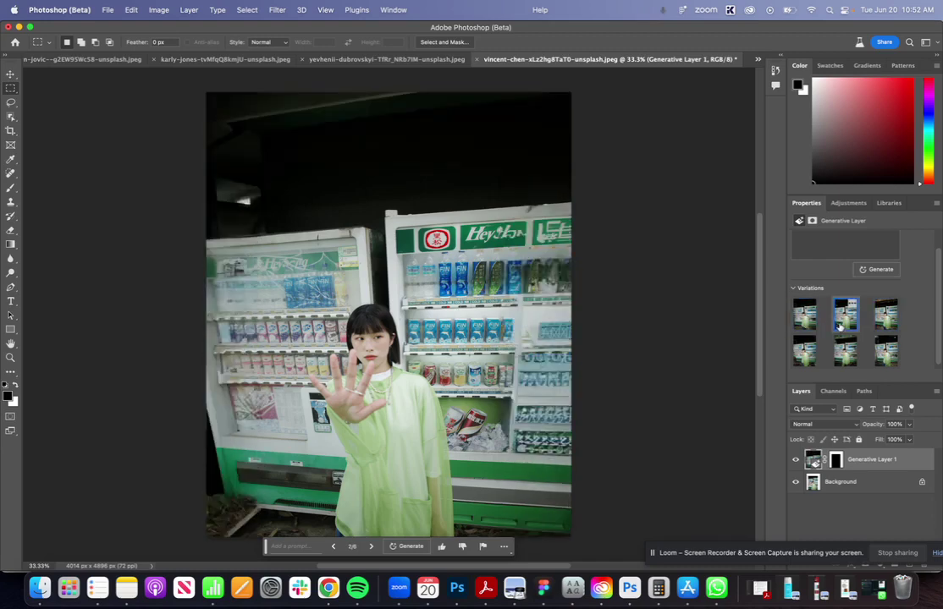
left_click(805, 350)
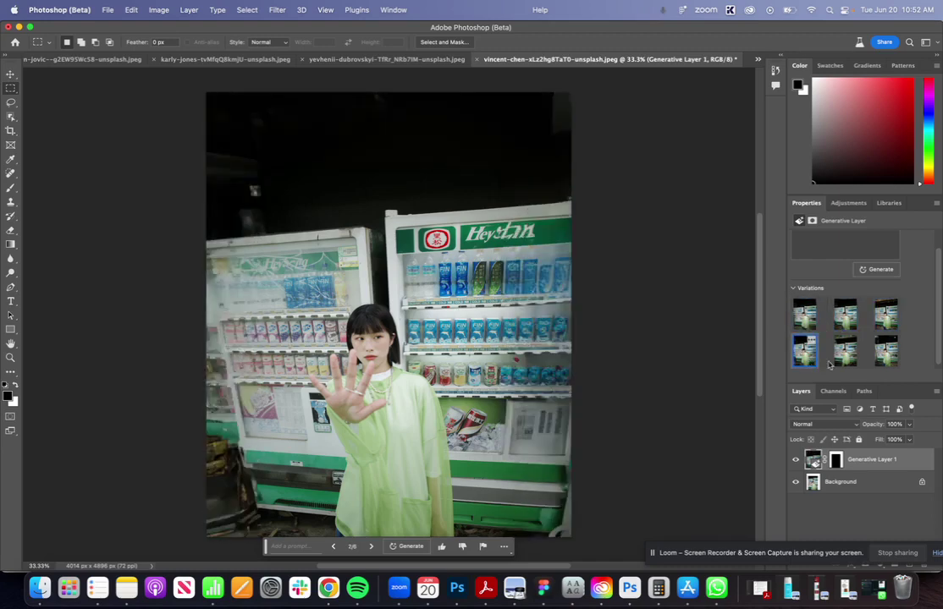
left_click(845, 350)
left_click(889, 363)
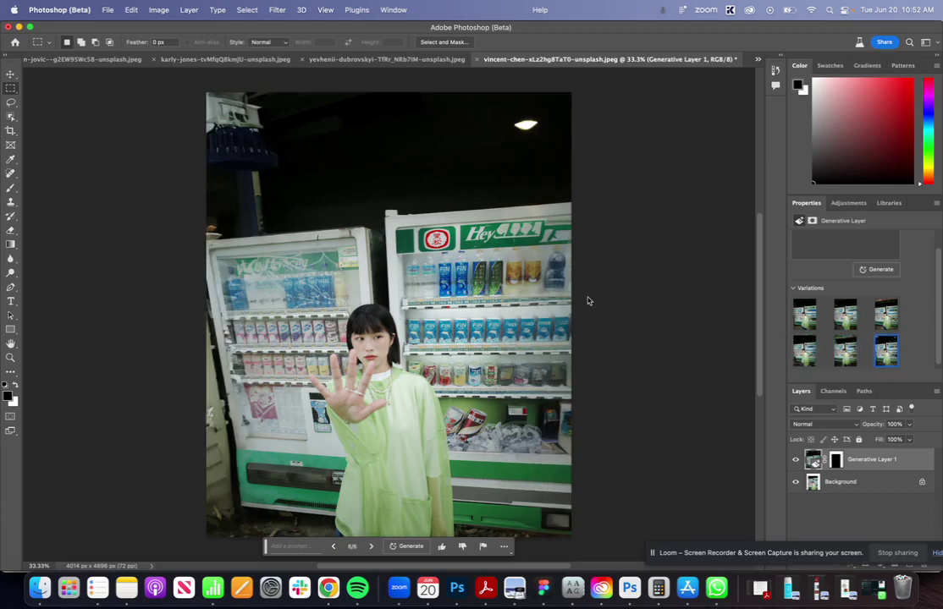
scroll(623, 312, "down", 1)
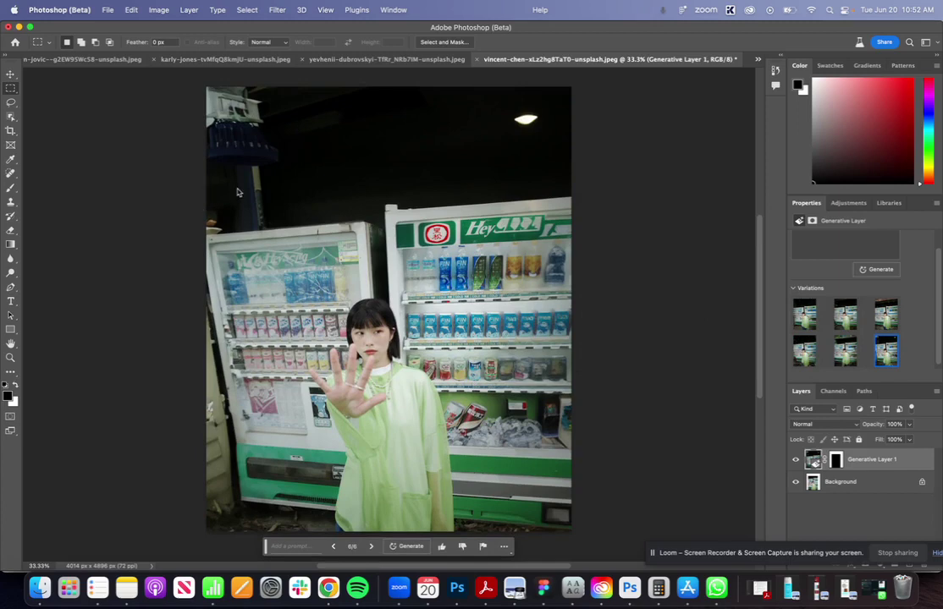
- Switch from the SUNNIES document to Untitled design (35)-Recovered.png through the tab overflow list
left_click(100, 57)
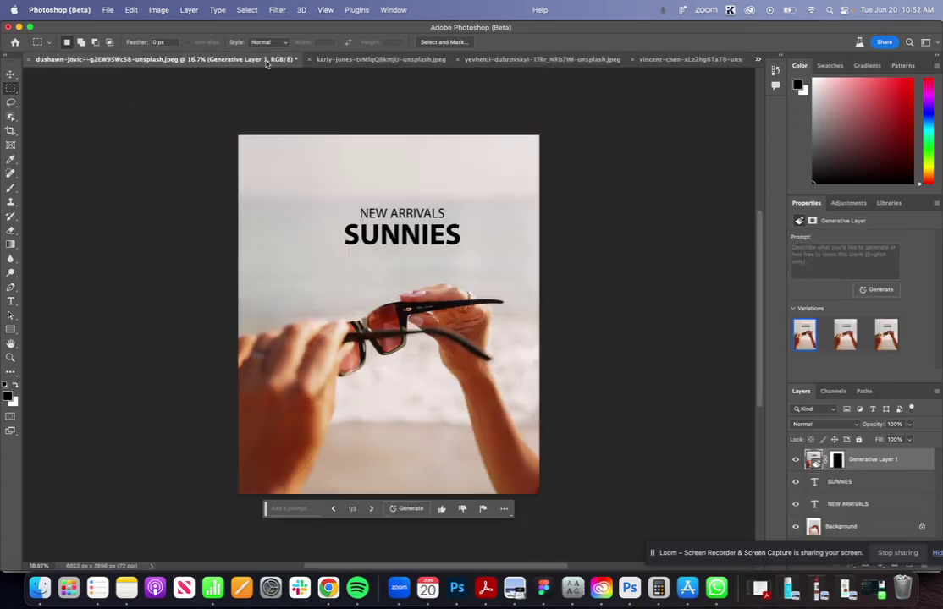
left_click(757, 59)
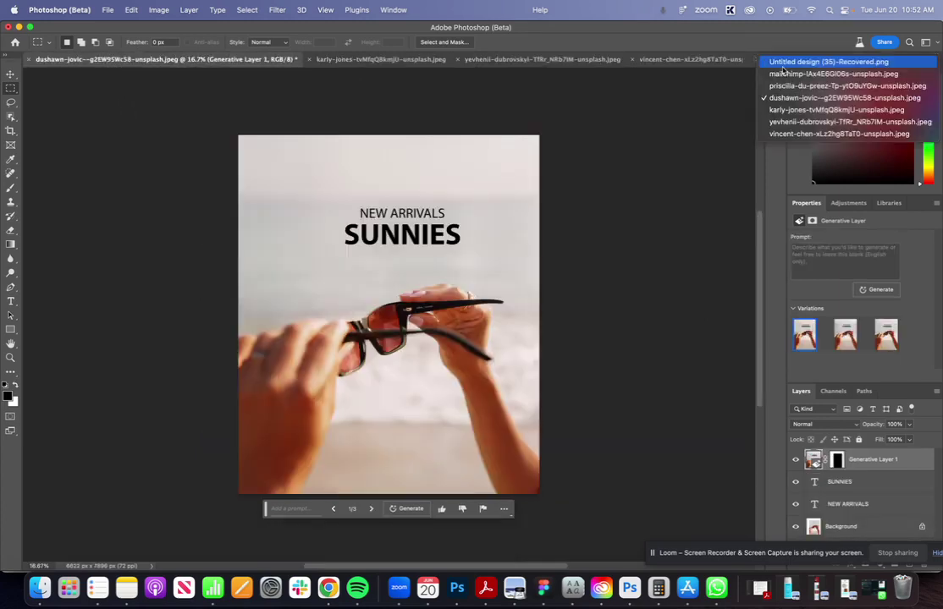
left_click(760, 62)
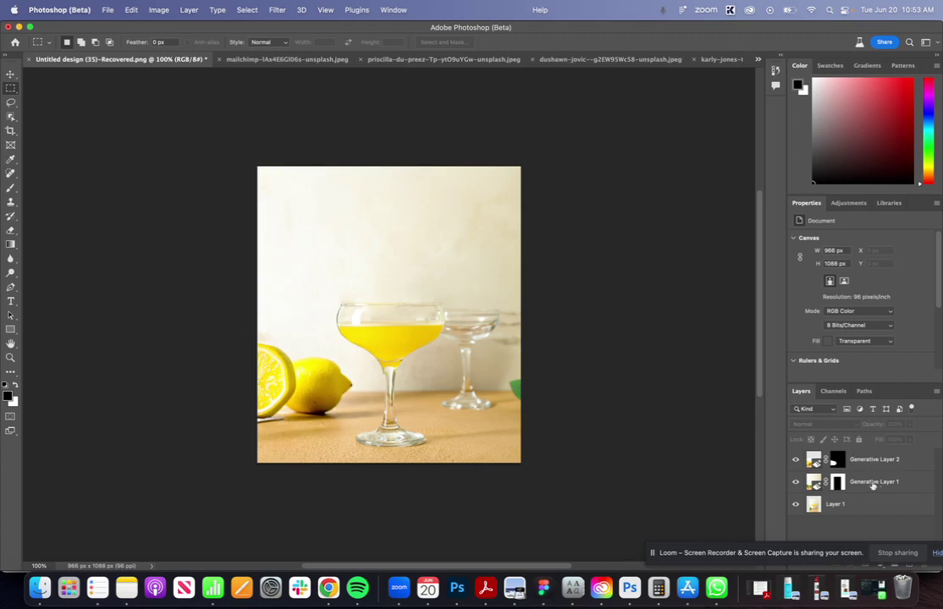
- Lasso the lemons at the lower left and generative-fill them with the prompt 'limes'
left_click(10, 102)
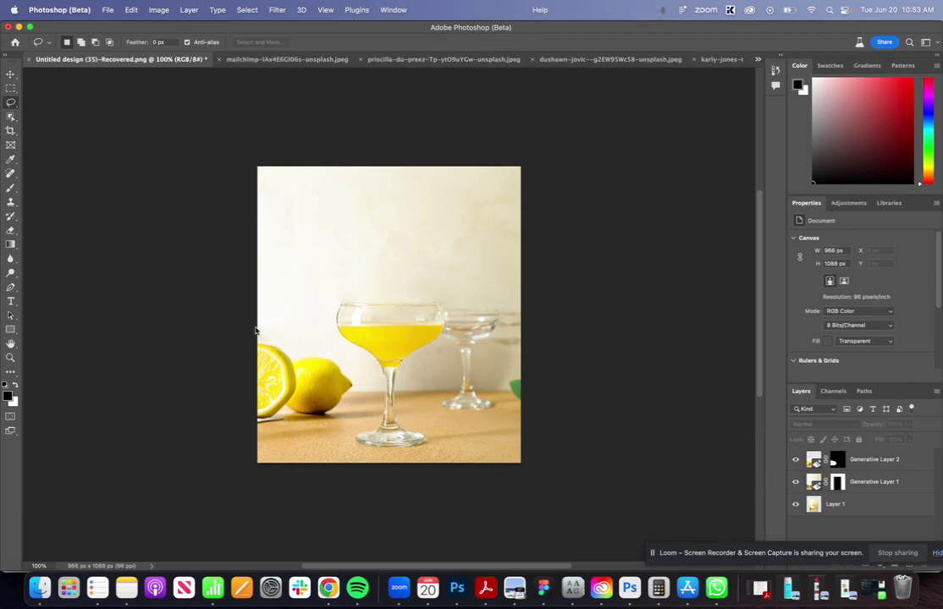
mouse_move(255, 331)
left_mouse_down()
mouse_move(334, 353)
mouse_move(360, 385)
mouse_move(350, 424)
mouse_move(258, 419)
mouse_move(240, 434)
left_mouse_up()
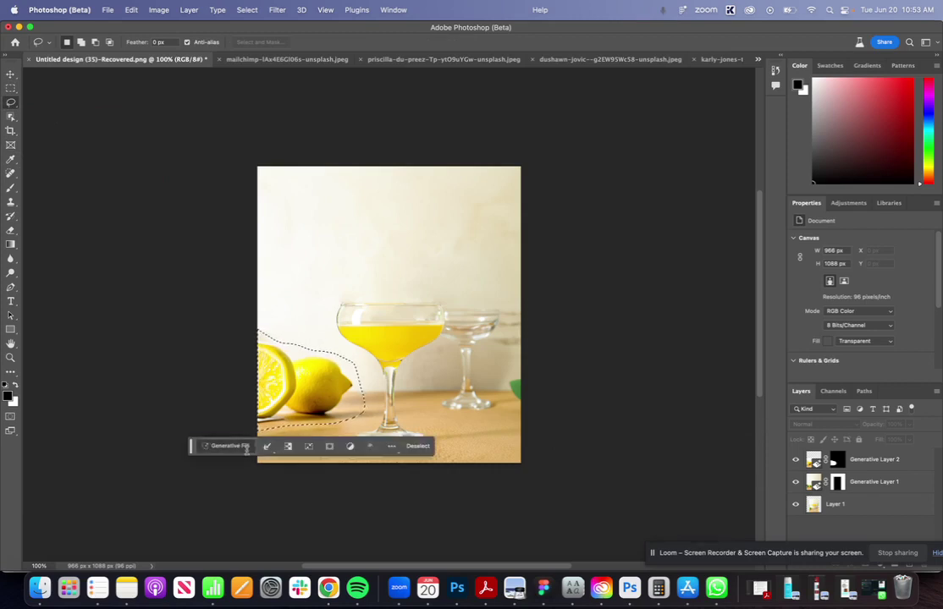
left_click(227, 446)
type("le")
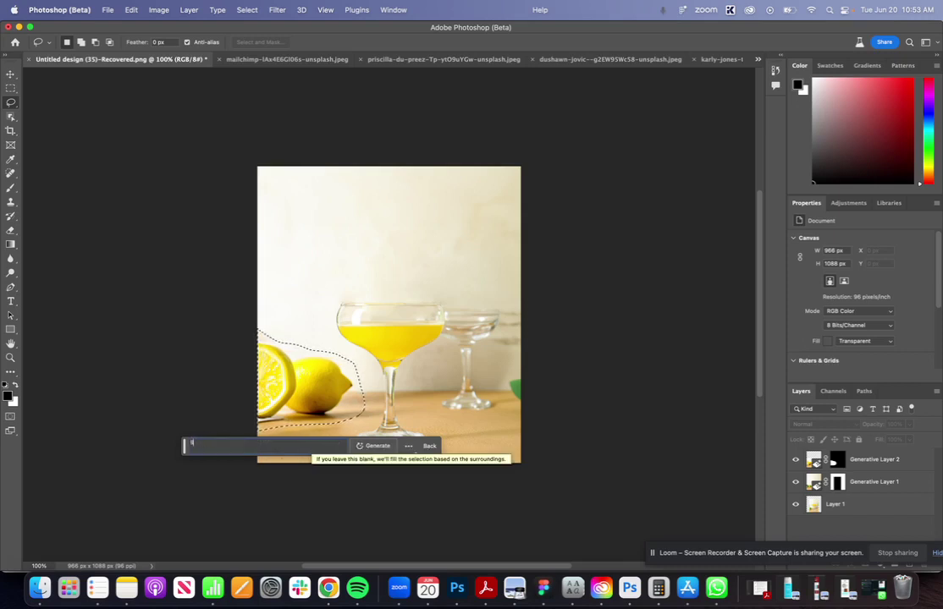
left_click(379, 446)
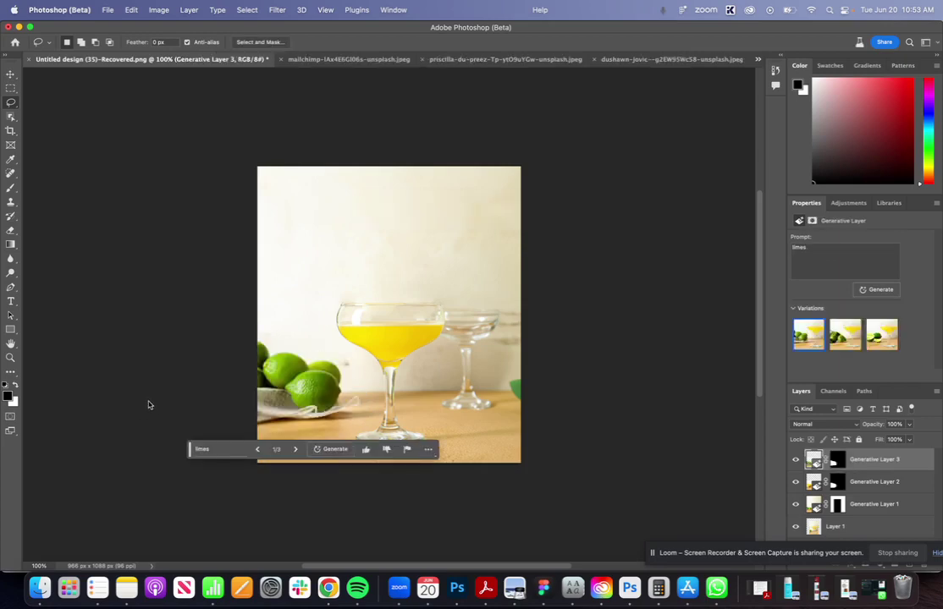
- Compare the lime variations, zooming in to check, and keep the third cut-limes version
scroll(301, 432, "down", 1)
left_click(295, 446)
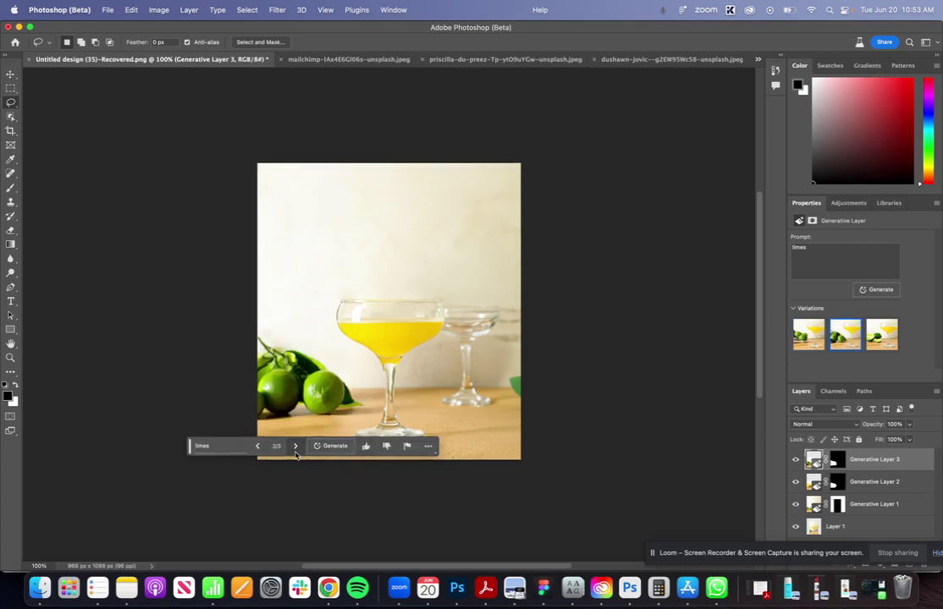
left_click(296, 451)
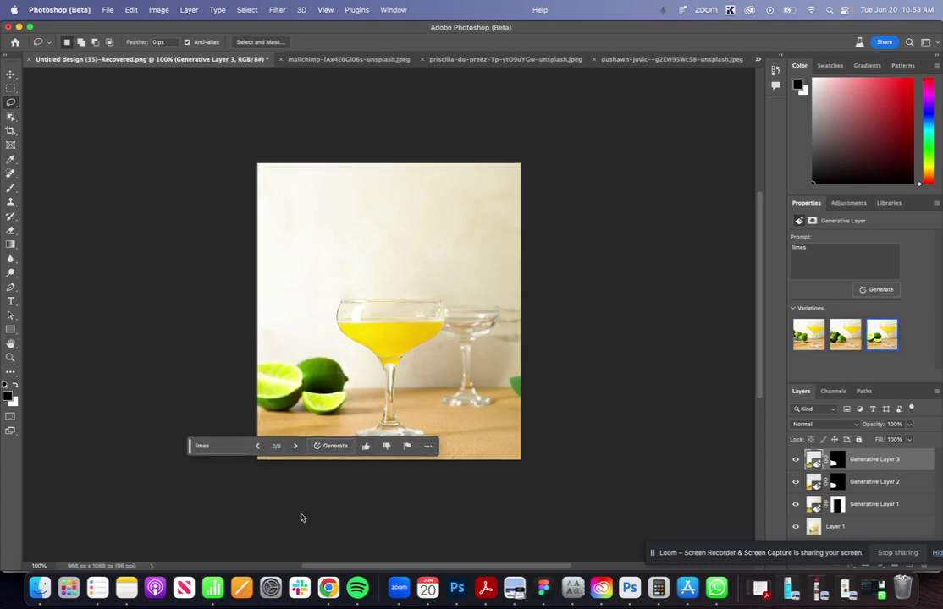
scroll(250, 383, "left", 2)
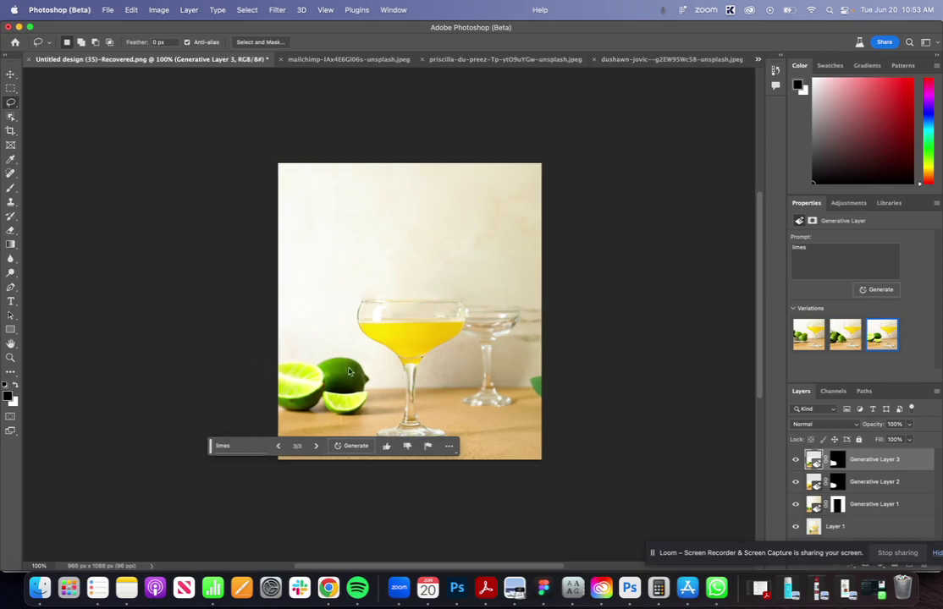
key("super+plus")
scroll(330, 376, "down", 1)
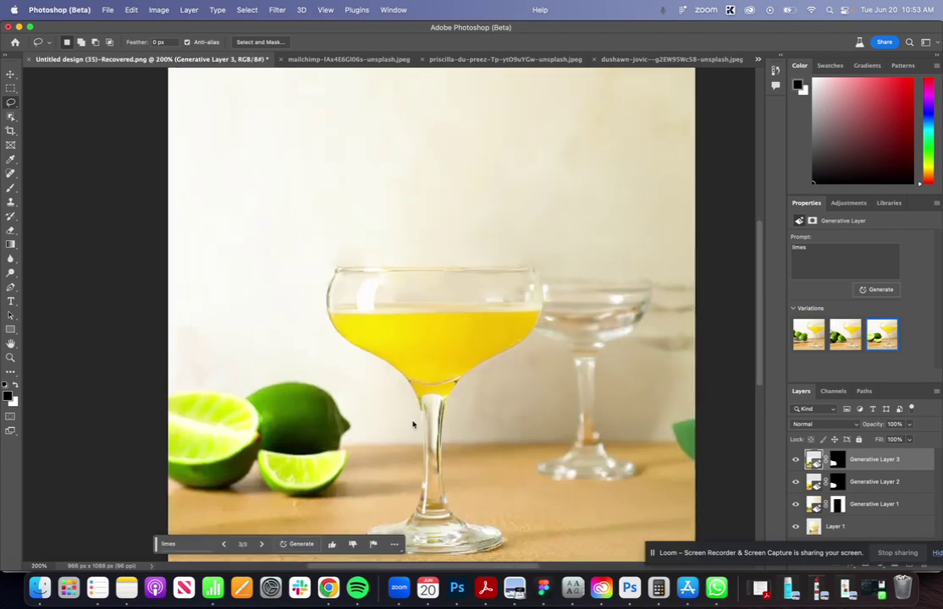
key("super+minus")
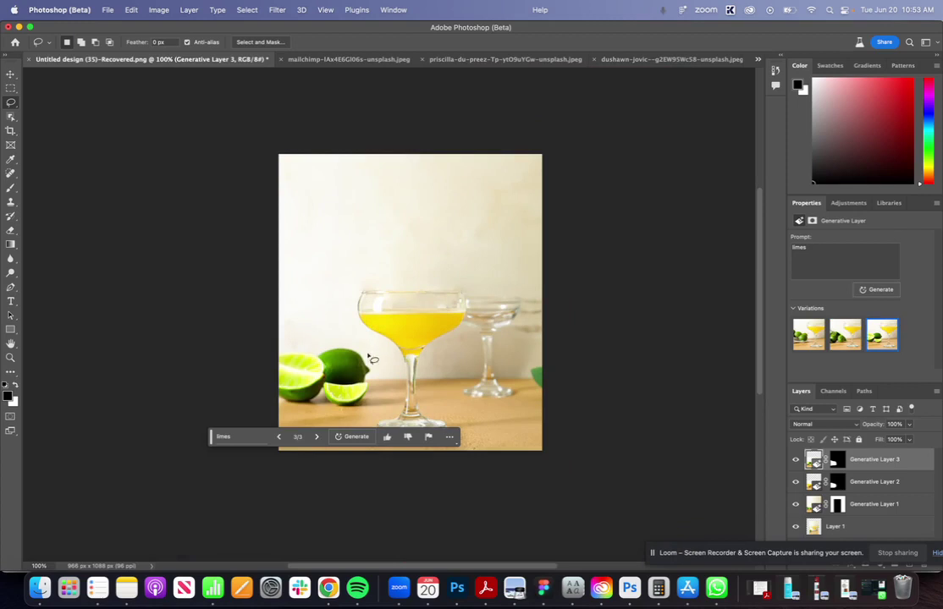
left_click(280, 437)
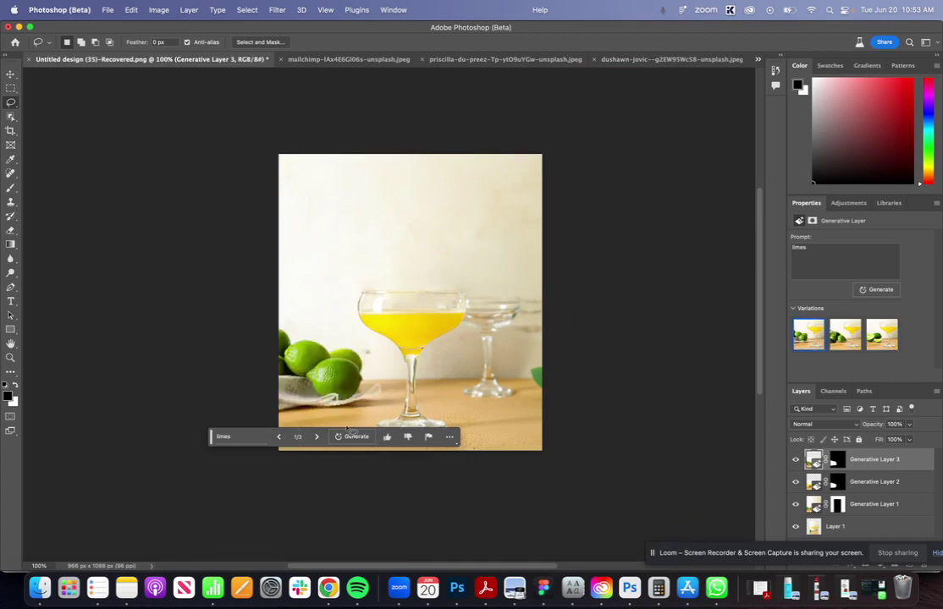
left_click(317, 436)
left_click(317, 437)
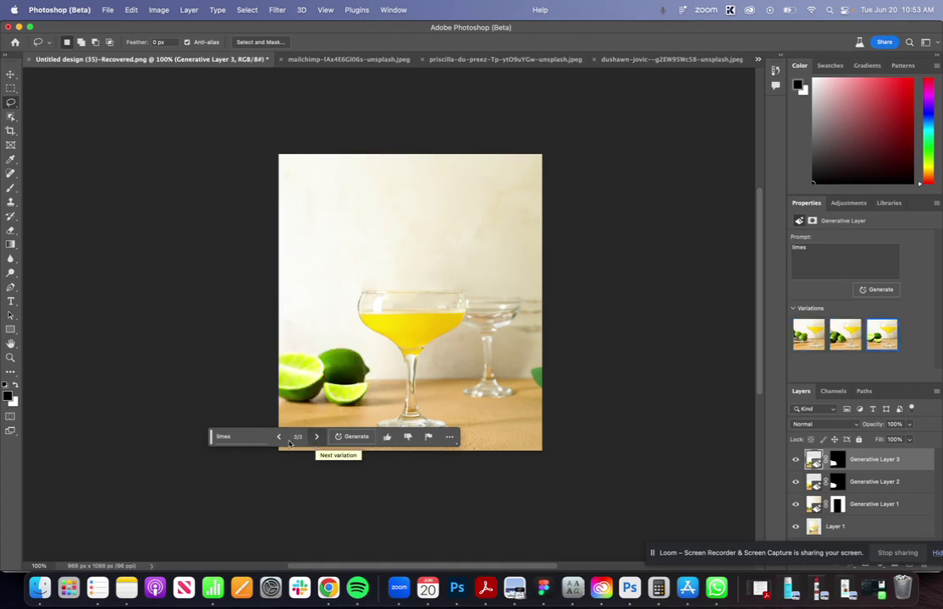
left_click(11, 74)
- Deselect Generative Layer 3 holding the generated limes
left_click(148, 251)
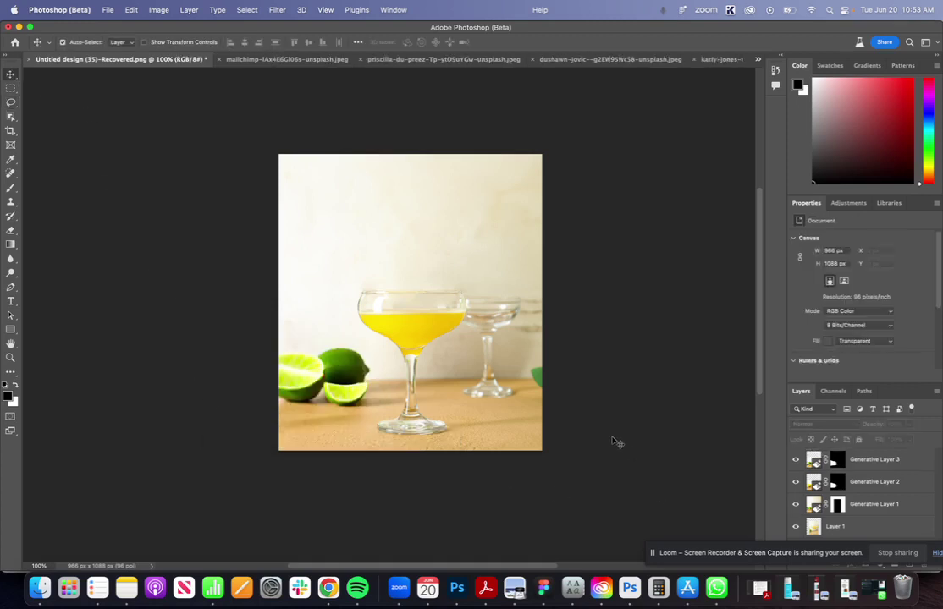